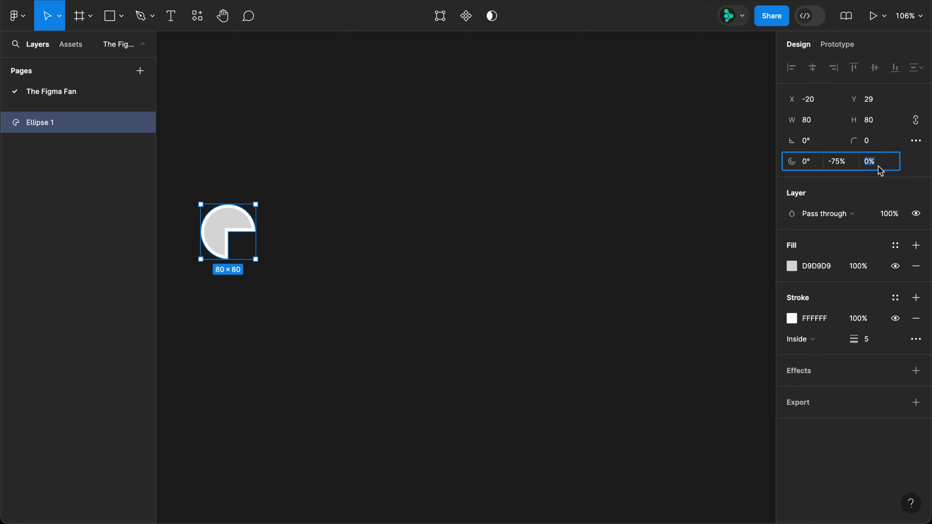
# Step: Set the ellipse's arc ratio and sweep to 100% to close the ring, and rename the layer Full circle
pyautogui.press('Return')
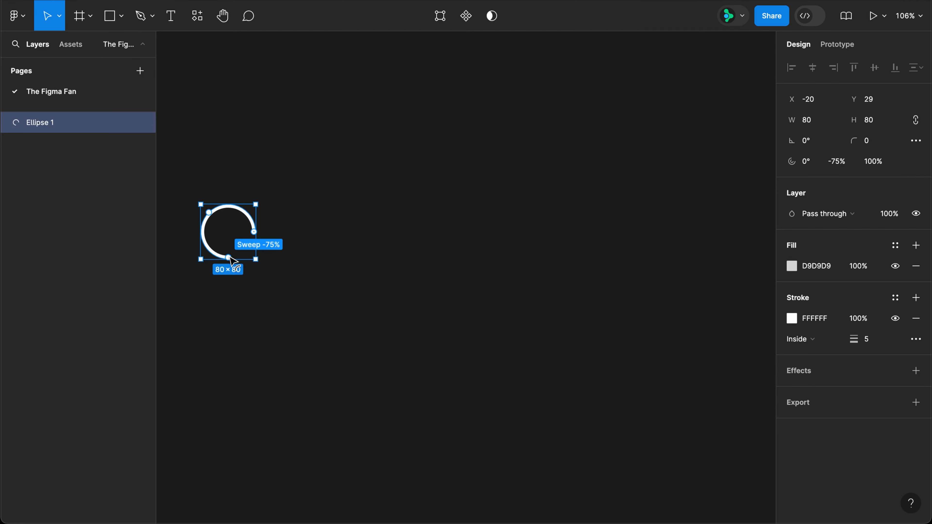
pyautogui.moveTo(229, 257); pyautogui.dragTo(255, 231)
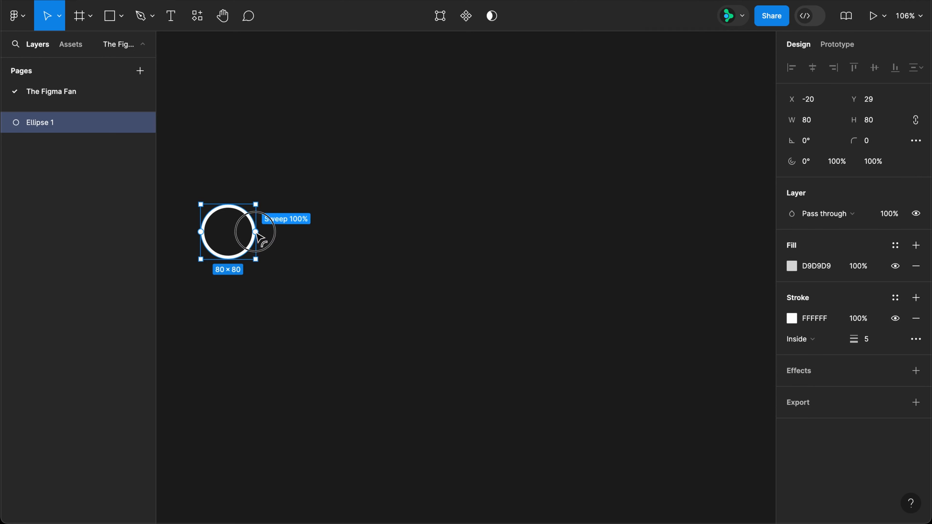
pyautogui.doubleClick(33, 123)
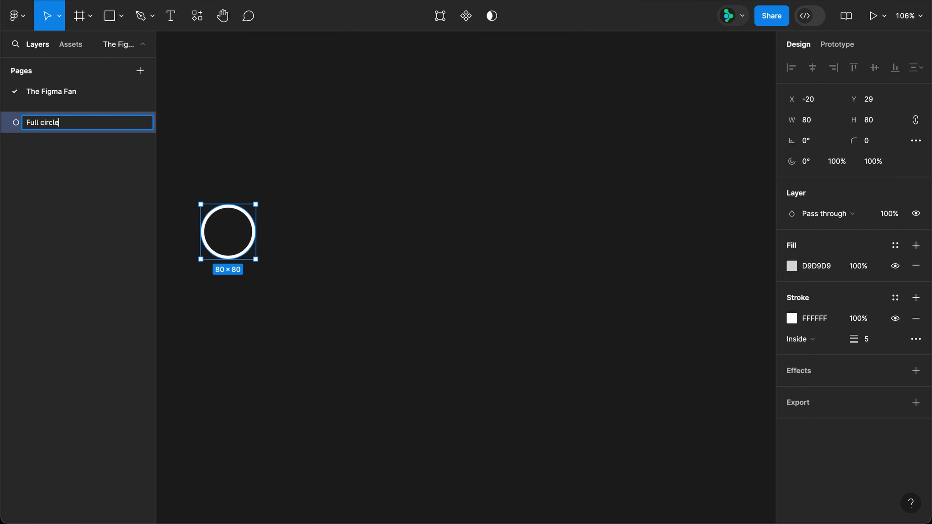
pyautogui.press('Return')
# Step: Duplicate the ring beside the original and resize the copy to 88 × 88
pyautogui.moveTo(251, 236); pyautogui.dragTo(346, 241)
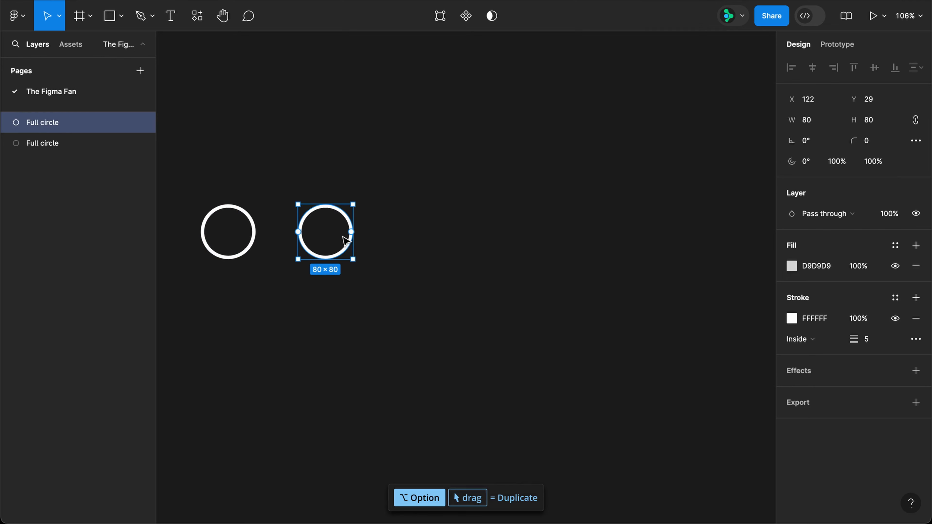
pyautogui.click(811, 128)
pyautogui.press('Return')
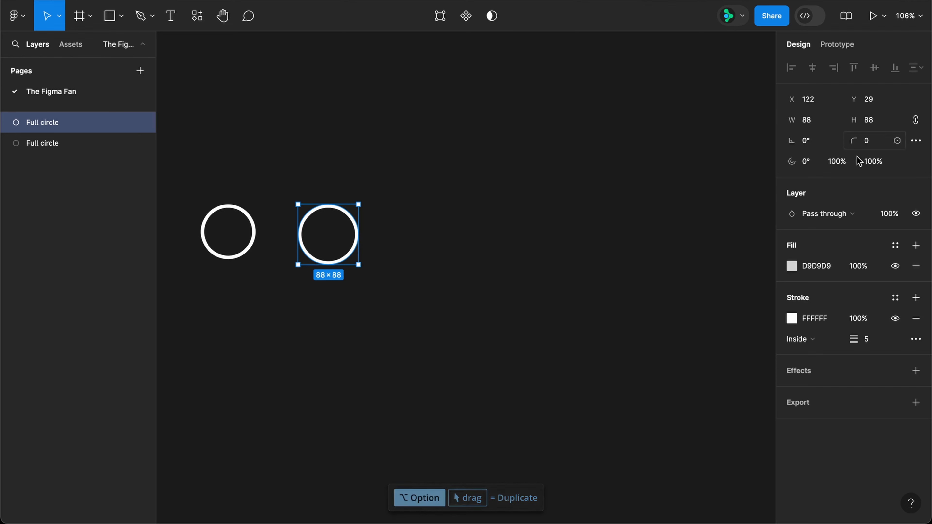
# Step: Apply the Figma Blue style to the larger ring's stroke and set the stroke weight to 13
pyautogui.click(895, 297)
pyautogui.click(694, 390)
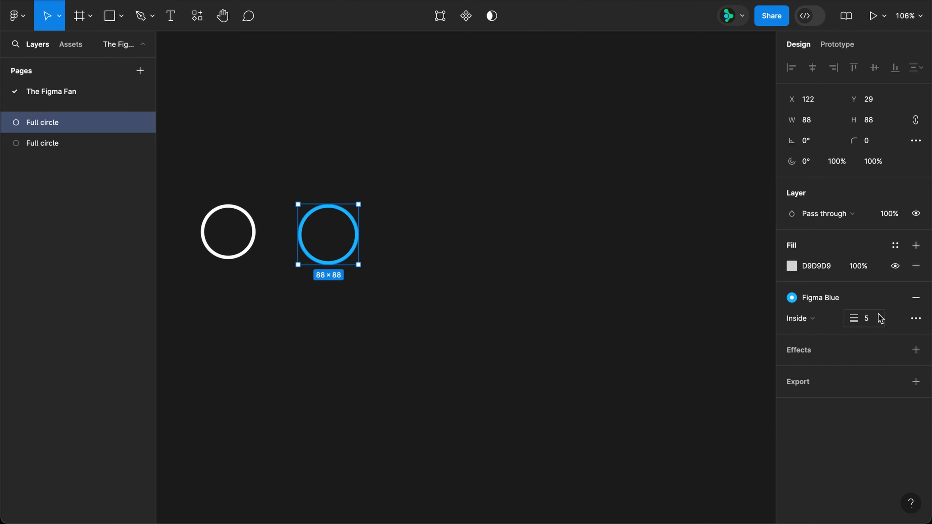
pyautogui.click(878, 318)
pyautogui.press('Return')
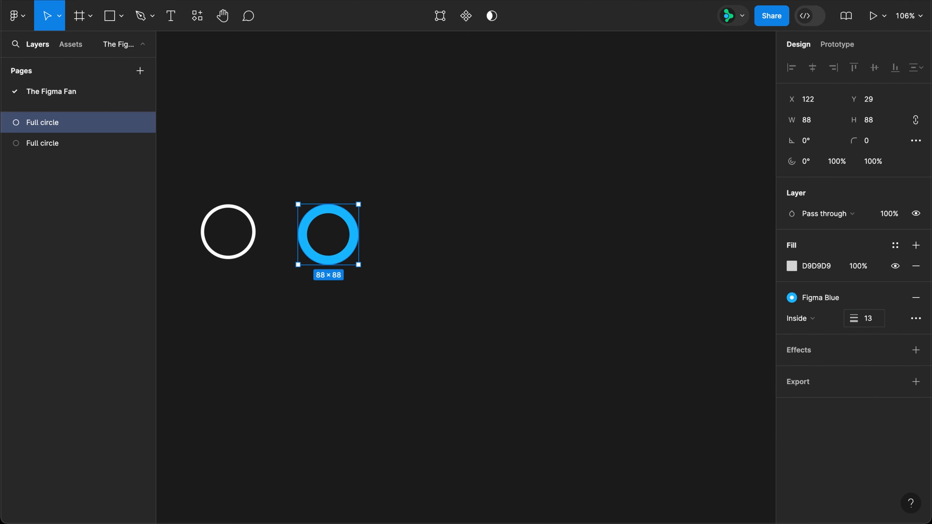
# Step: Turn the blue ring into a half arc starting at -90° with a -50% sweep, and rename it Left half
pyautogui.moveTo(356, 235); pyautogui.dragTo(332, 215)
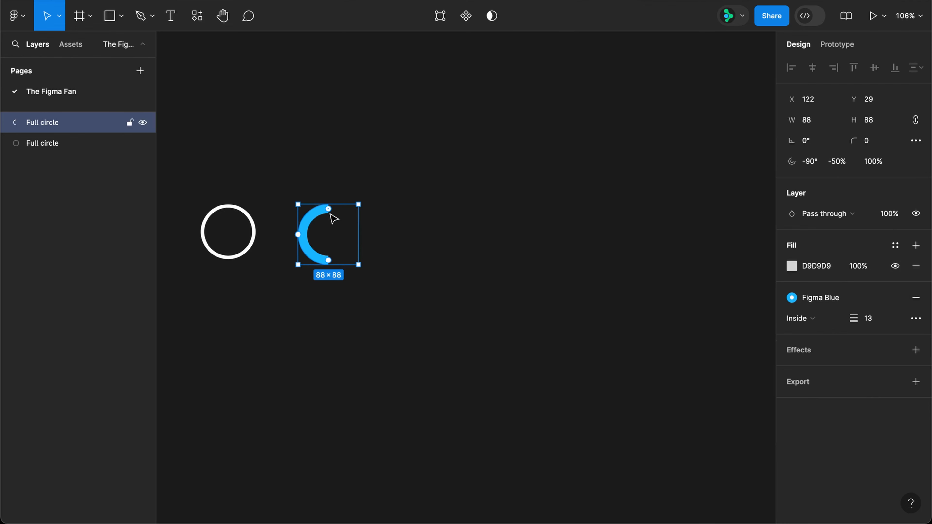
pyautogui.doubleClick(58, 123)
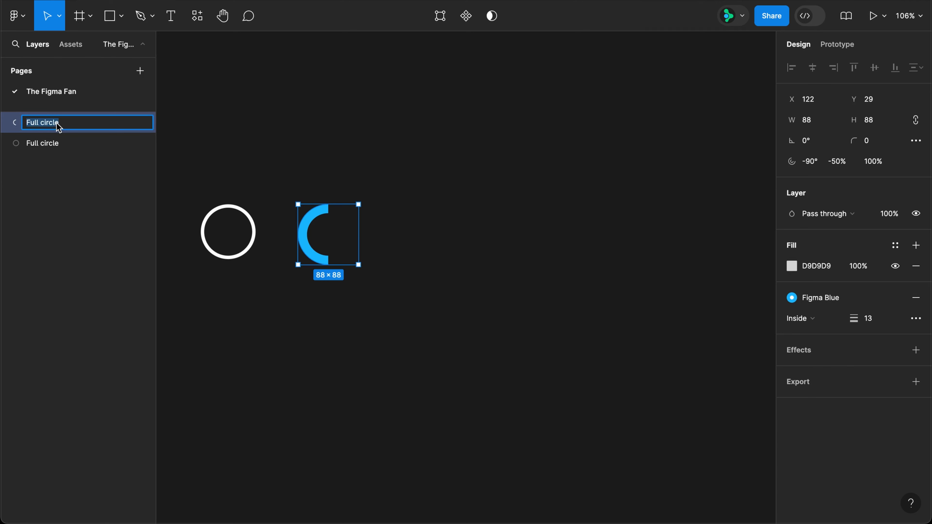
pyautogui.write('Left half')
pyautogui.press('Return')
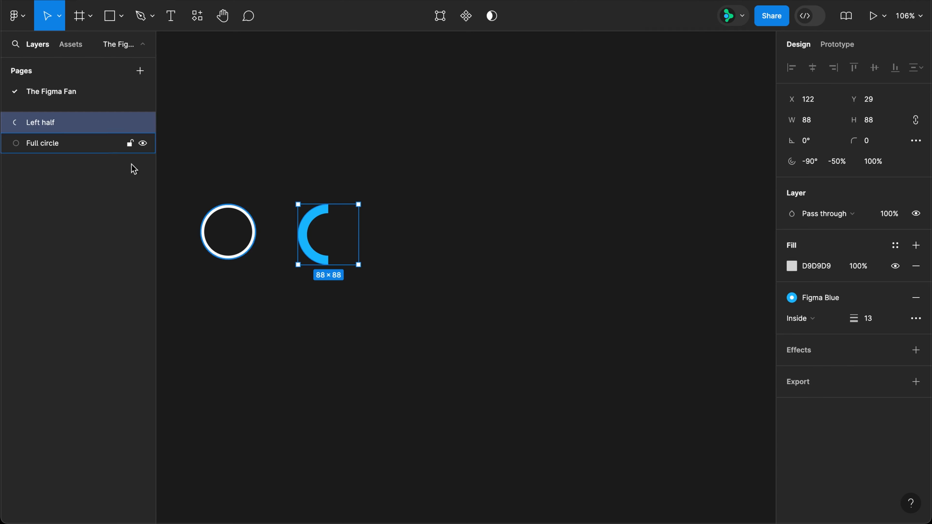
# Step: Duplicate the Left half arc beside it, set the copy's start angle to 90°, and rename it Right half
pyautogui.moveTo(314, 225); pyautogui.dragTo(409, 264)
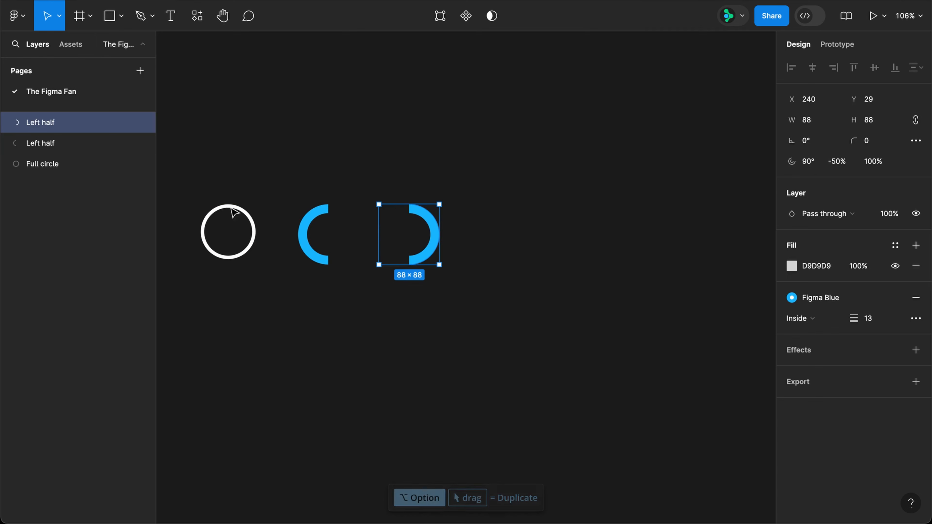
pyautogui.doubleClick(48, 125)
pyautogui.write('Right hal')
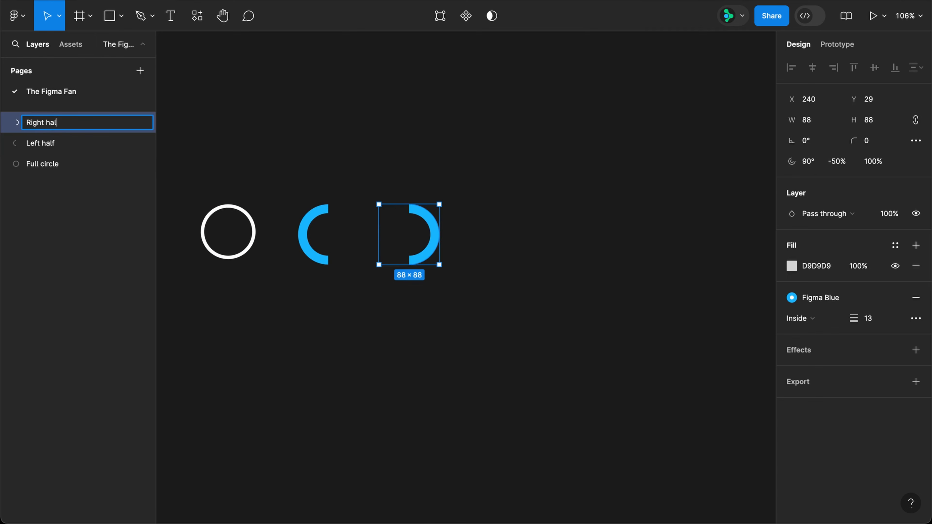
pyautogui.write('f')
pyautogui.press('Return')
# Step: Create a 44 × 88 frame above the Left half arc and name it Left
pyautogui.press('f')
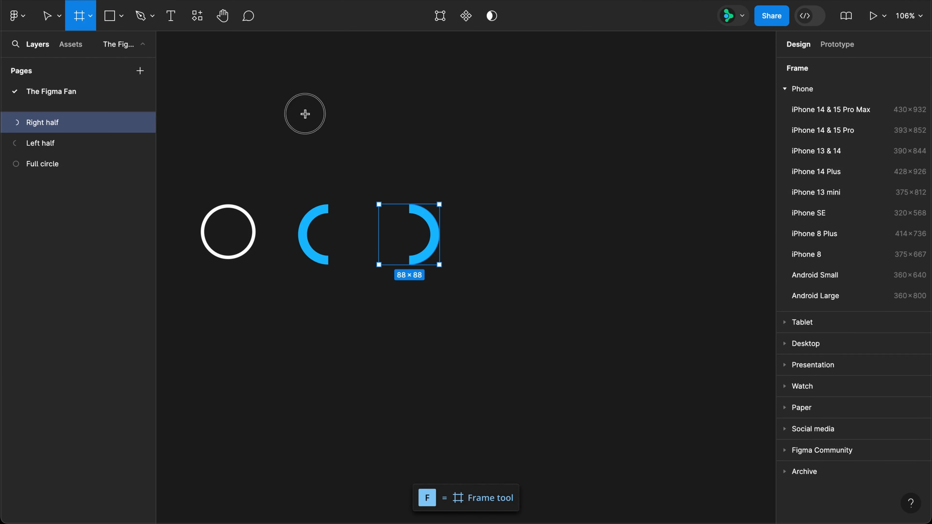
pyautogui.moveTo(304, 112); pyautogui.dragTo(342, 174)
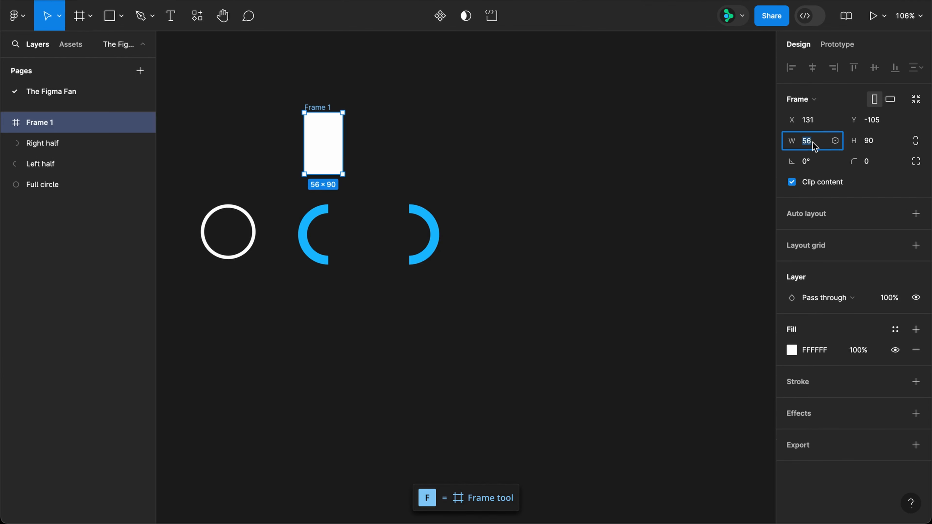
pyautogui.write('44')
pyautogui.press('Tab')
pyautogui.write('88')
pyautogui.press('Return')
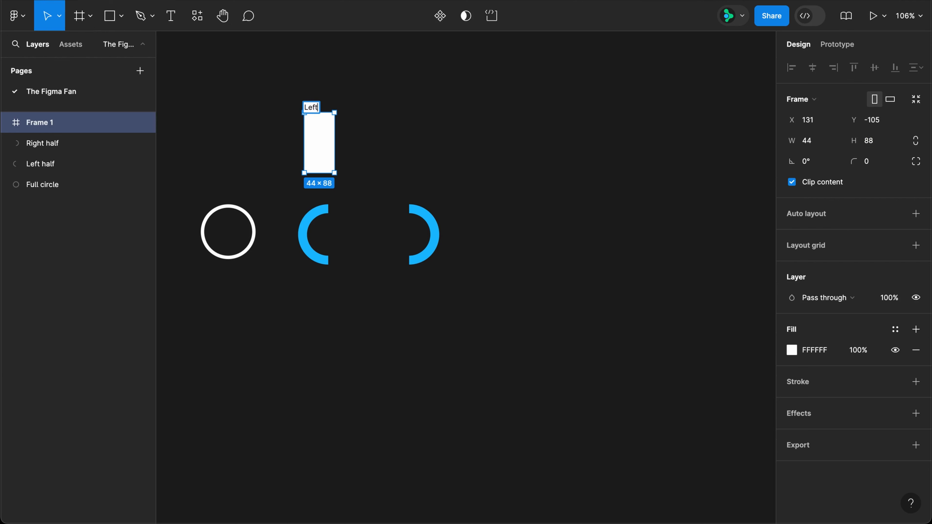
# Step: Duplicate the Left frame beside it as Right, and remove the fill from both frames
pyautogui.moveTo(313, 134); pyautogui.dragTo(394, 132)
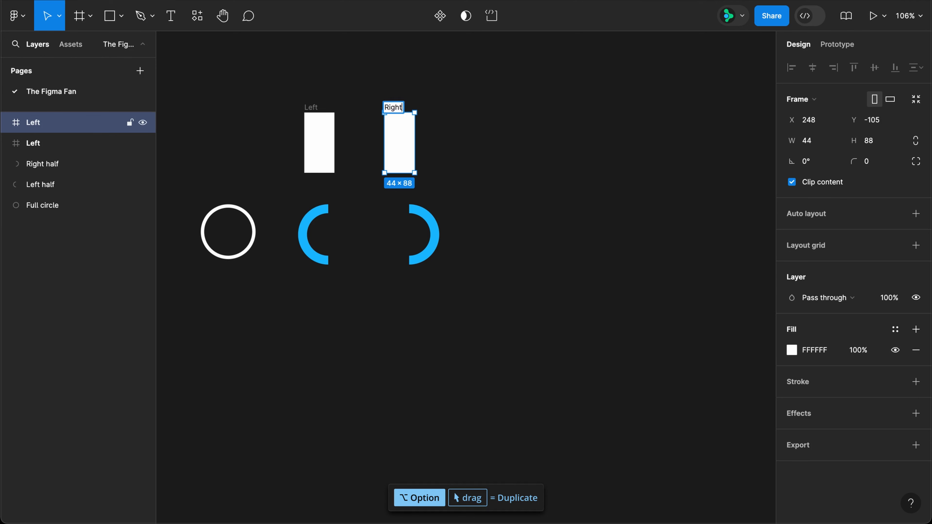
pyautogui.press('Return')
pyautogui.keyDown('shift'); pyautogui.click(332, 139); pyautogui.keyUp('shift')
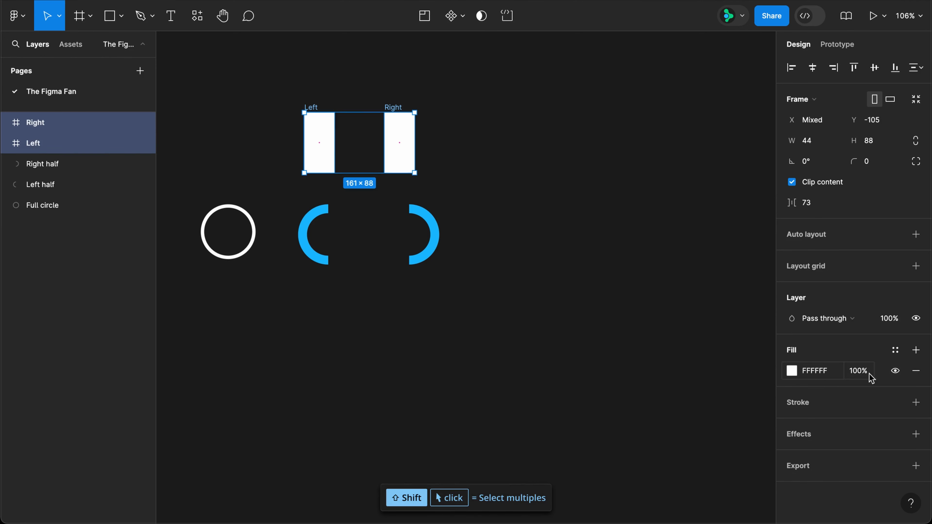
pyautogui.click(915, 371)
# Step: Move the Left half arc into the Left frame and the Right half arc into the Right frame
pyautogui.click(312, 214)
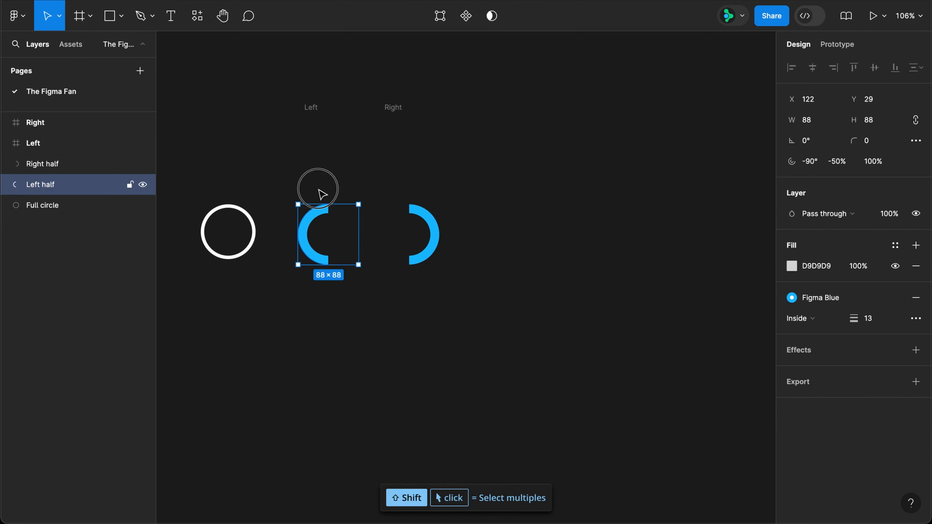
pyautogui.moveTo(319, 190); pyautogui.dragTo(324, 111)
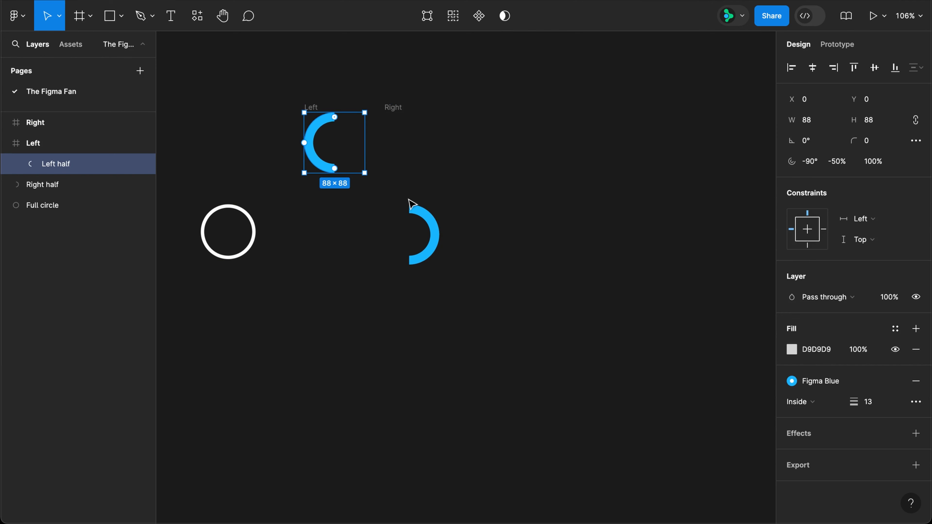
pyautogui.moveTo(430, 234); pyautogui.dragTo(410, 148)
# Step: Rotate the Right half and Left half arcs by 180° each inside their frames
pyautogui.moveTo(419, 107); pyautogui.dragTo(329, 189)
pyautogui.click(326, 169)
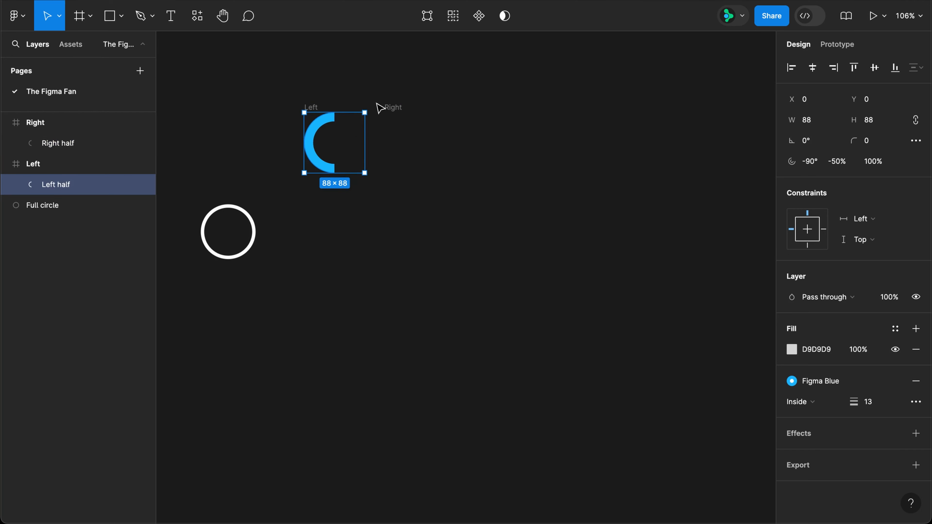
pyautogui.moveTo(367, 107); pyautogui.dragTo(276, 214)
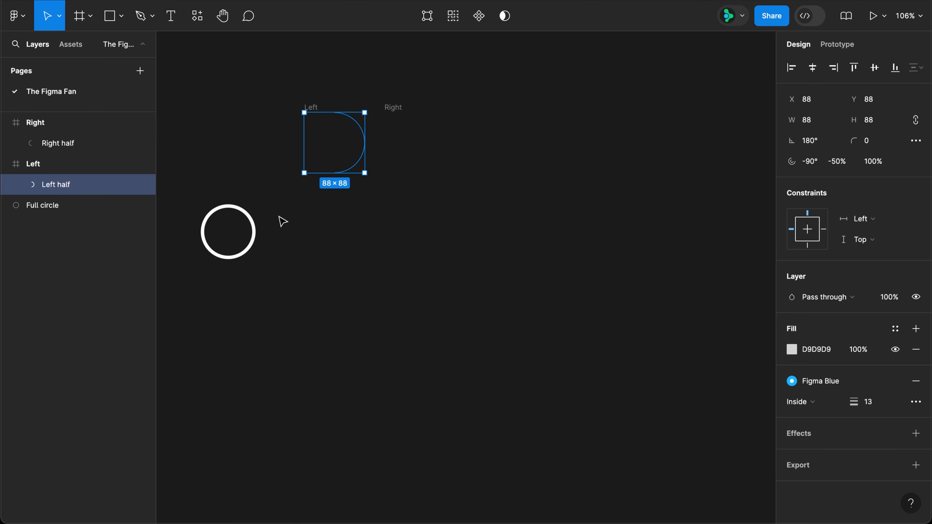
# Step: Set the horizontal spacing between the Left and Right frames to 0
pyautogui.click(392, 107)
pyautogui.keyDown('shift'); pyautogui.click(311, 108); pyautogui.keyUp('shift')
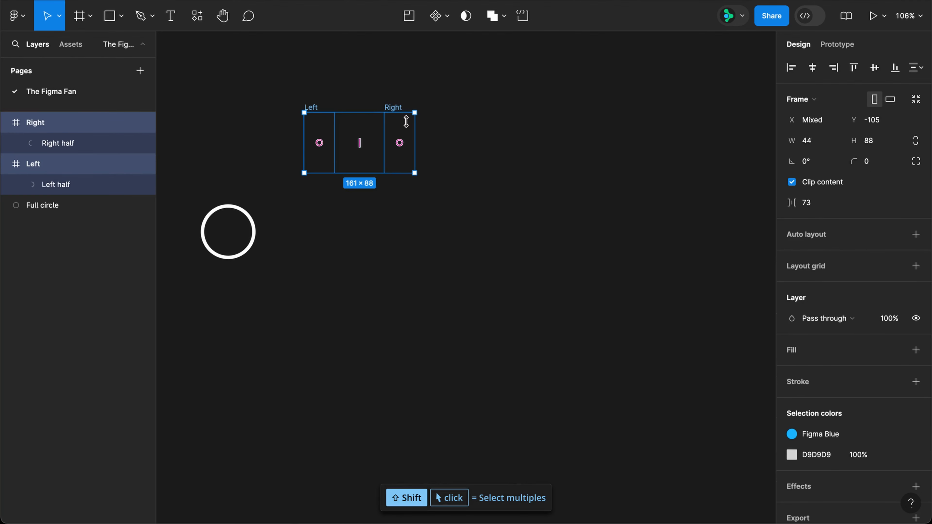
pyautogui.click(823, 209)
pyautogui.press('Return')
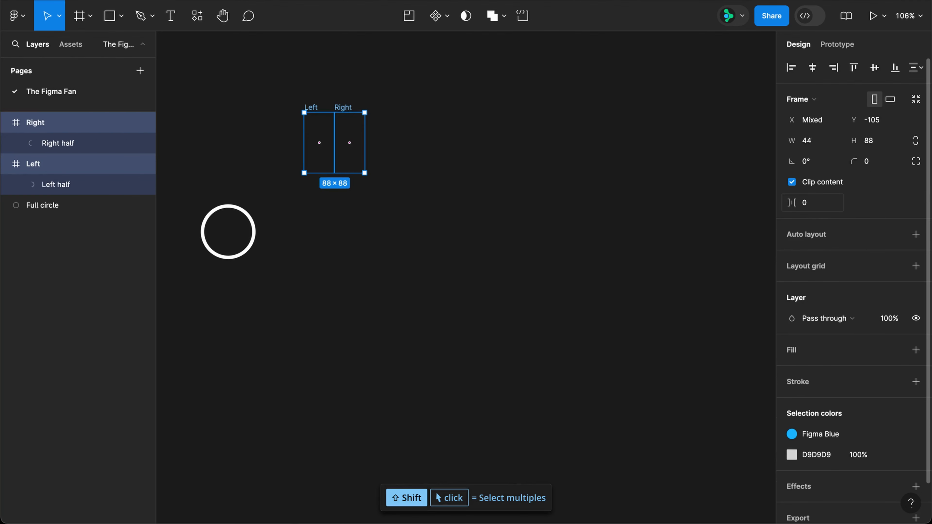
# Step: Wrap the Left and Right frames in a new parent frame and name it 0
pyautogui.press('super+alt+g')
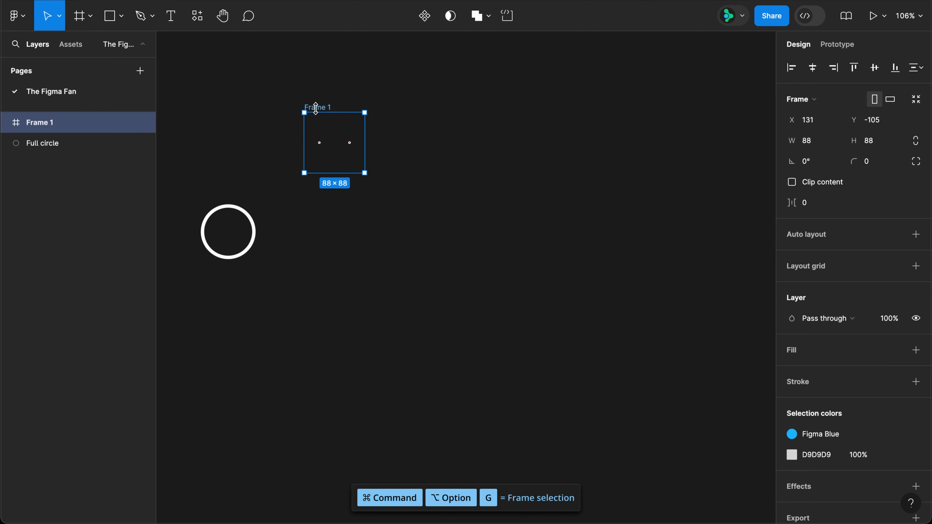
pyautogui.doubleClick(316, 107)
pyautogui.write('0')
pyautogui.press('Return')
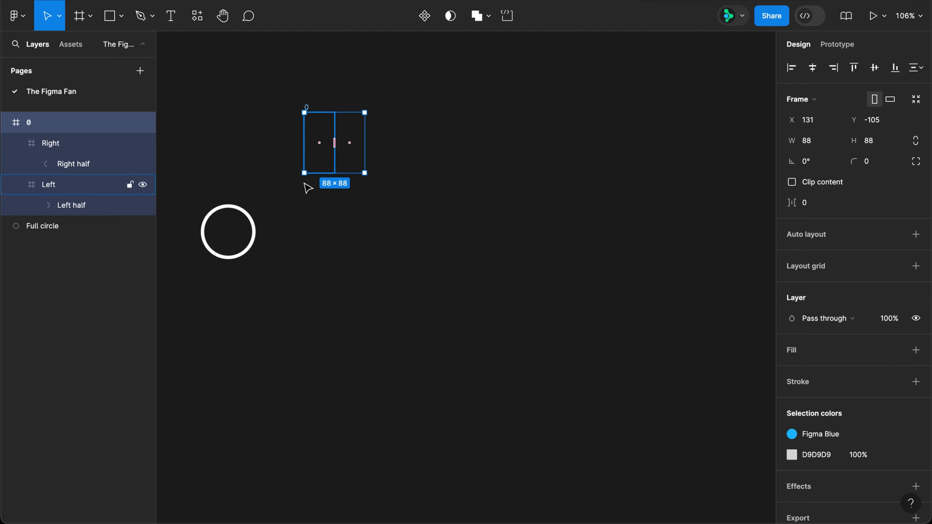
# Step: Place the Full circle in frame 0 at X 4, Y 4 and send it behind the other layers
pyautogui.moveTo(253, 223); pyautogui.dragTo(359, 134)
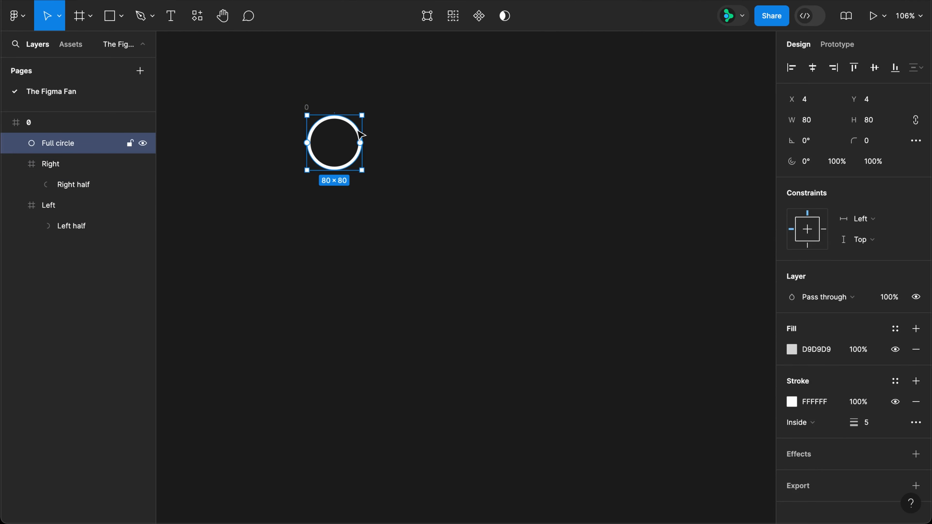
pyautogui.press('[')
# Step: Add two separate text layers reading "0" and "%" side by side below frame 0
pyautogui.press('t')
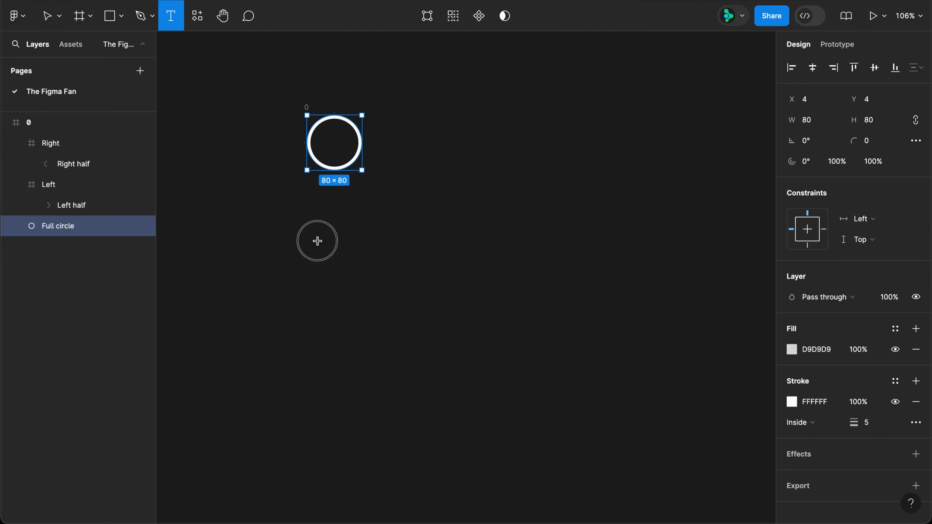
pyautogui.click(317, 240)
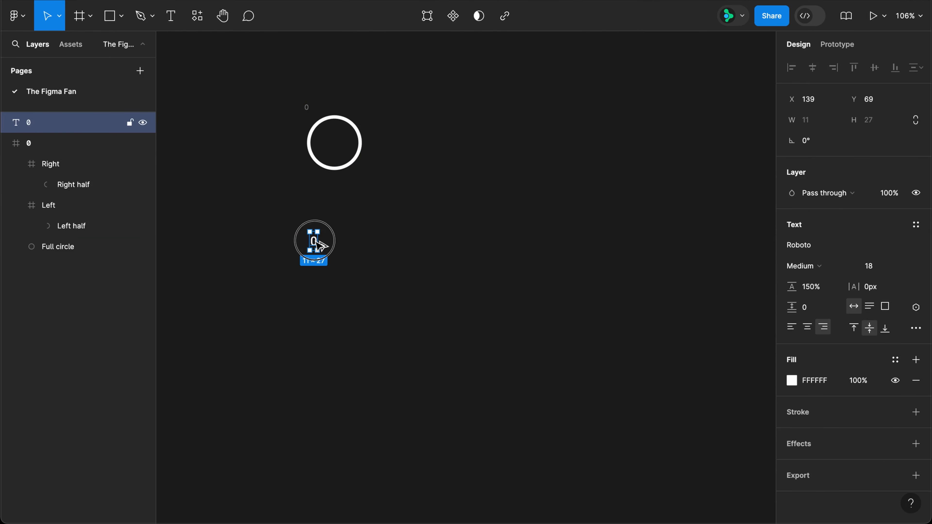
pyautogui.keyDown('alt'); pyautogui.moveTo(317, 242); pyautogui.dragTo(294, 258); pyautogui.keyUp('alt')
pyautogui.click(359, 241)
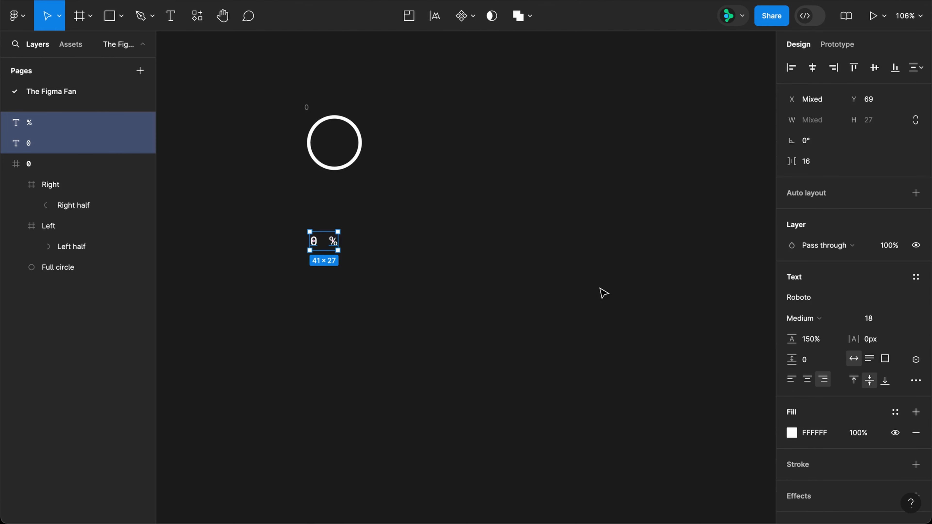
# Step: Combine the "0" and "%" texts in a horizontal auto layout with 0 spacing, and name it Percent
pyautogui.hotkey('shift', 'a')
pyautogui.click(807, 279)
pyautogui.write('0')
pyautogui.press('Return')
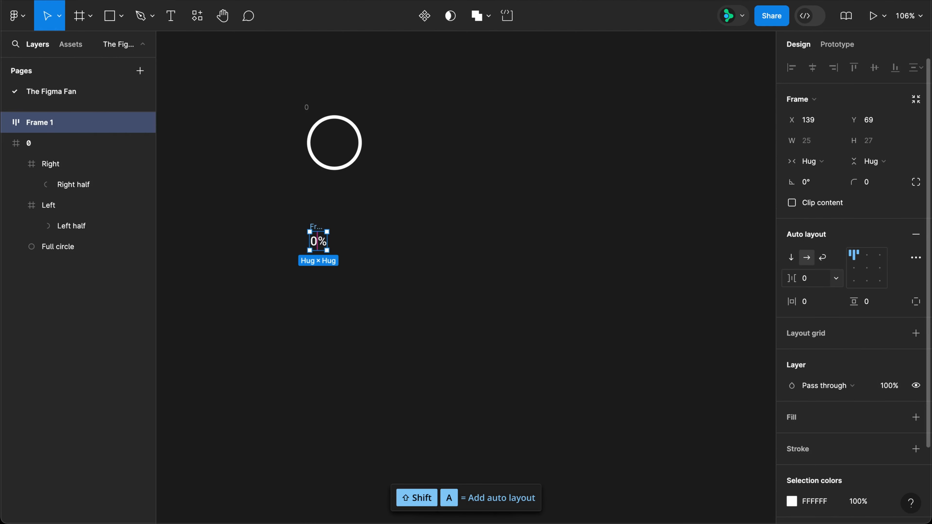
pyautogui.doubleClick(316, 225)
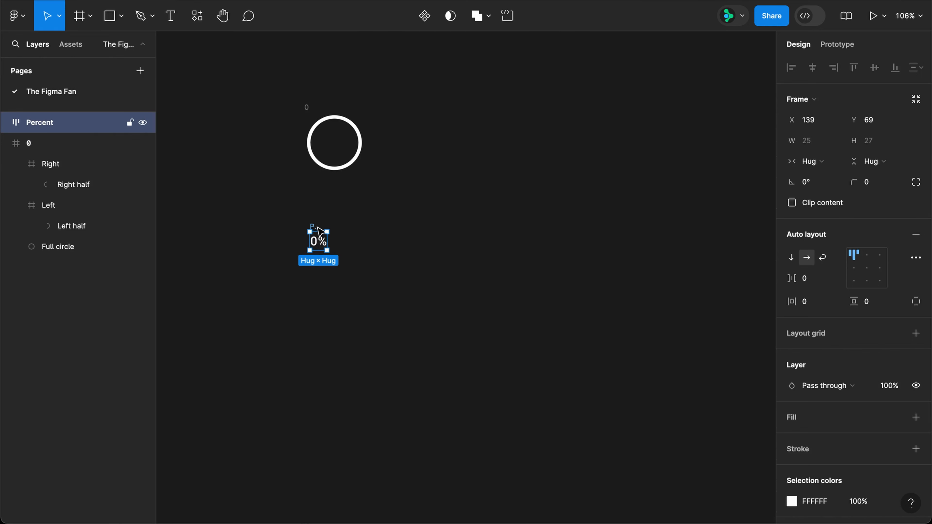
# Step: Move the Percent group into frame 0 and place it above the Right frame in the layer order
pyautogui.moveTo(321, 229); pyautogui.dragTo(338, 141)
pyautogui.click(73, 208)
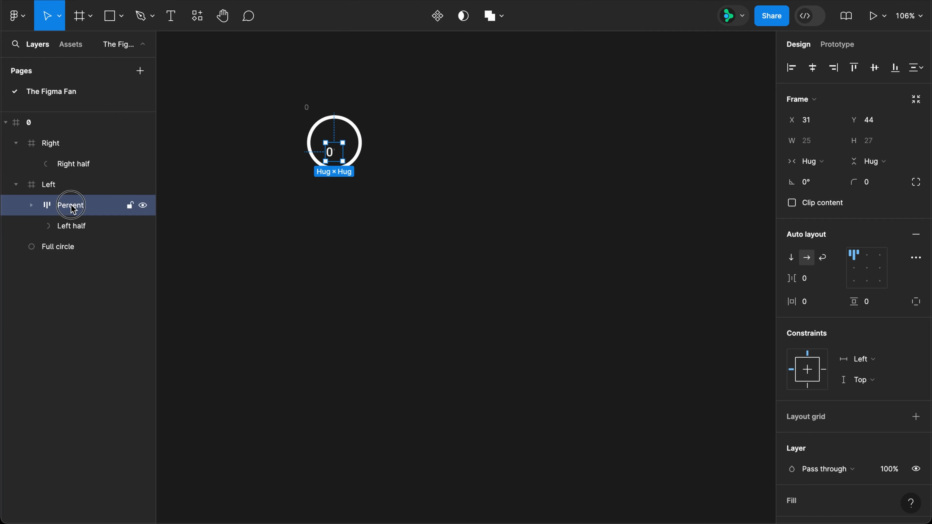
pyautogui.moveTo(74, 208); pyautogui.dragTo(54, 139)
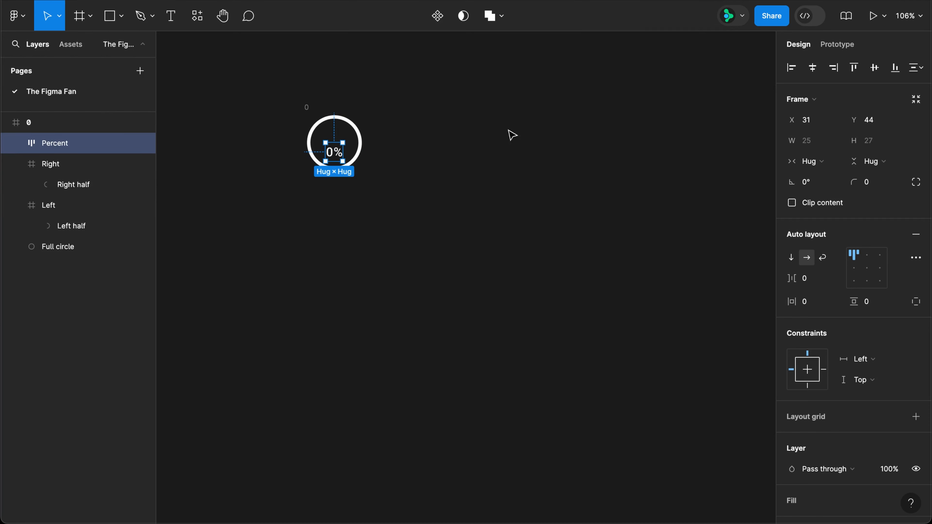
# Step: Position the Percent group in the centre of the ring at X 32, Y 31
pyautogui.press('Tab')
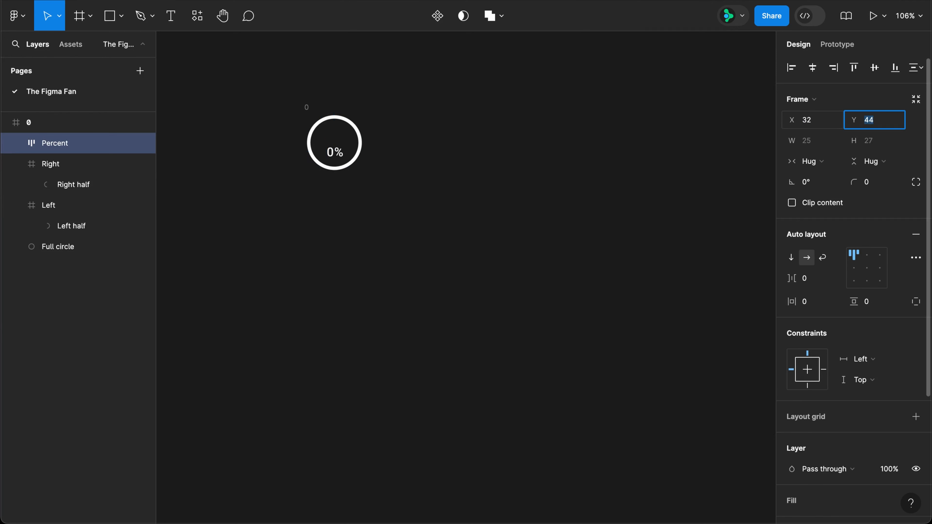
pyautogui.write('31')
pyautogui.press('Return')
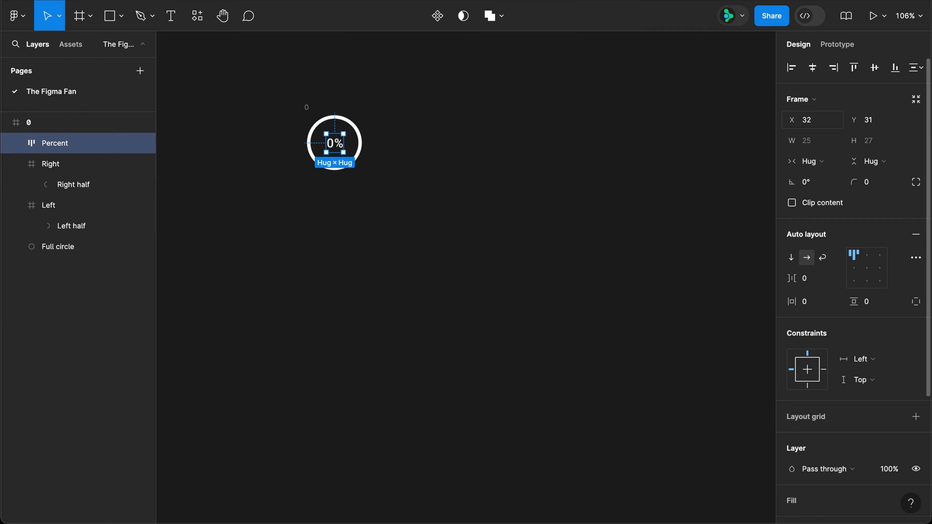
# Step: Set the Percent group's horizontal and vertical constraints to Center
pyautogui.click(809, 370)
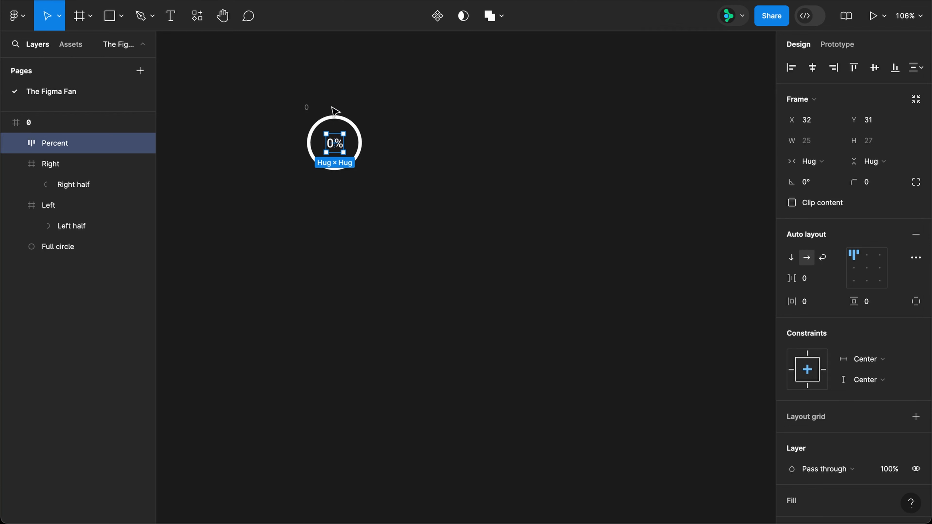
# Step: Duplicate frame 0 beside the original and change the number in the copy's label to 10
pyautogui.click(305, 110)
pyautogui.moveTo(305, 110); pyautogui.dragTo(411, 114)
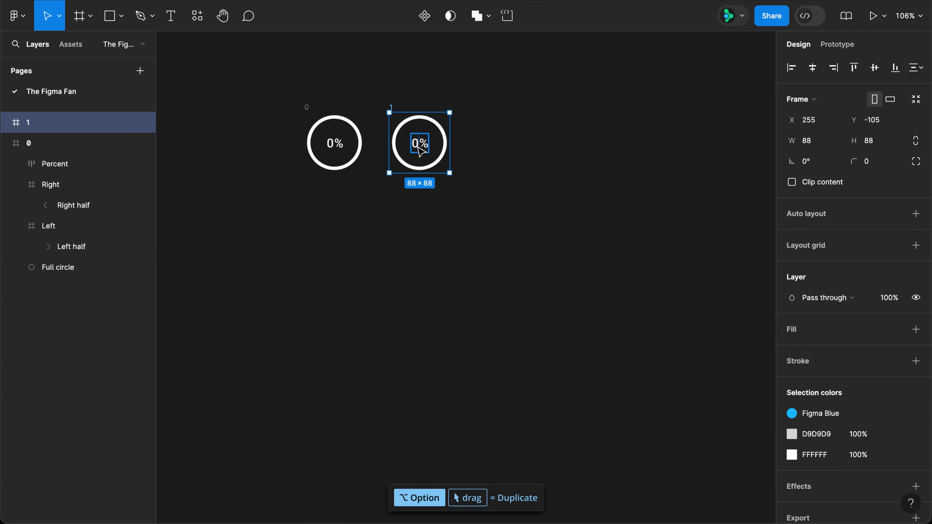
pyautogui.doubleClick(416, 143)
pyautogui.write('10')
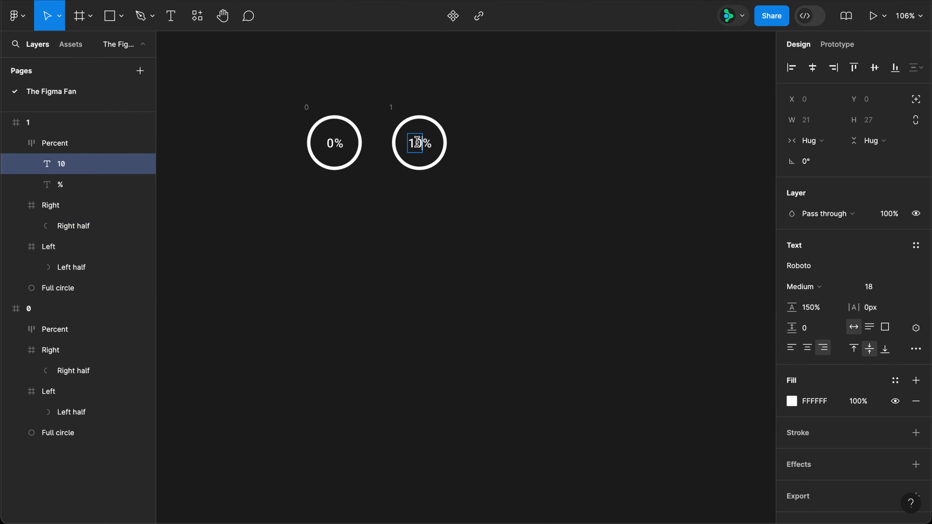
pyautogui.press('Escape')
# Step: Rotate the Right half arc in the 10% frame by -36°, to a rotation of 144°
pyautogui.click(88, 230)
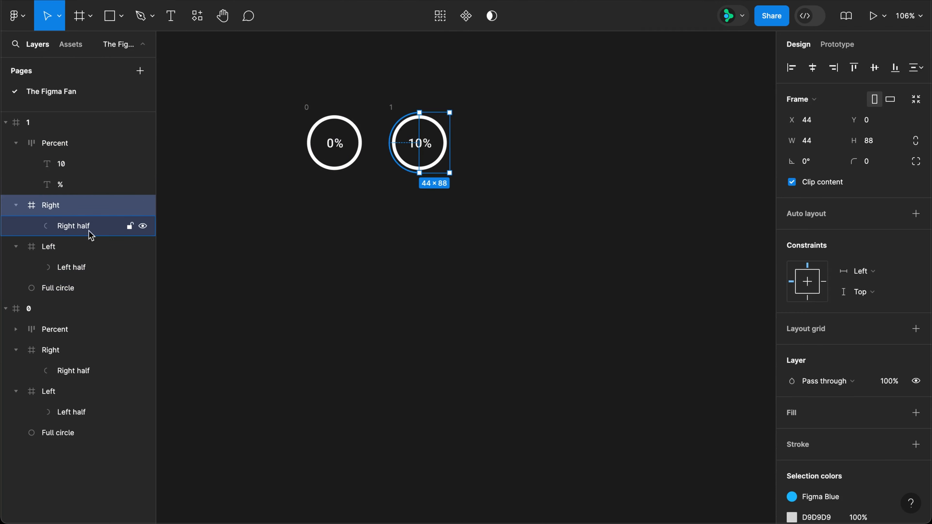
pyautogui.click(829, 150)
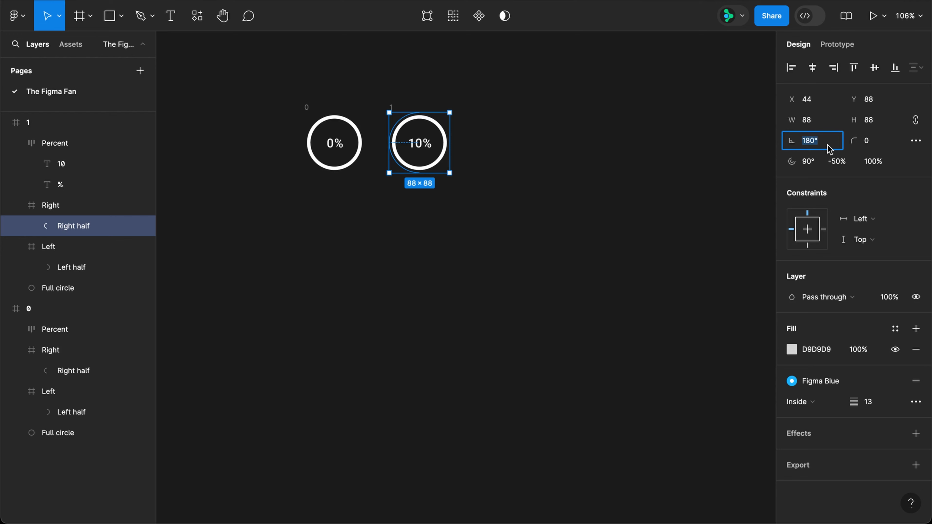
pyautogui.write('-36')
pyautogui.press('Return')
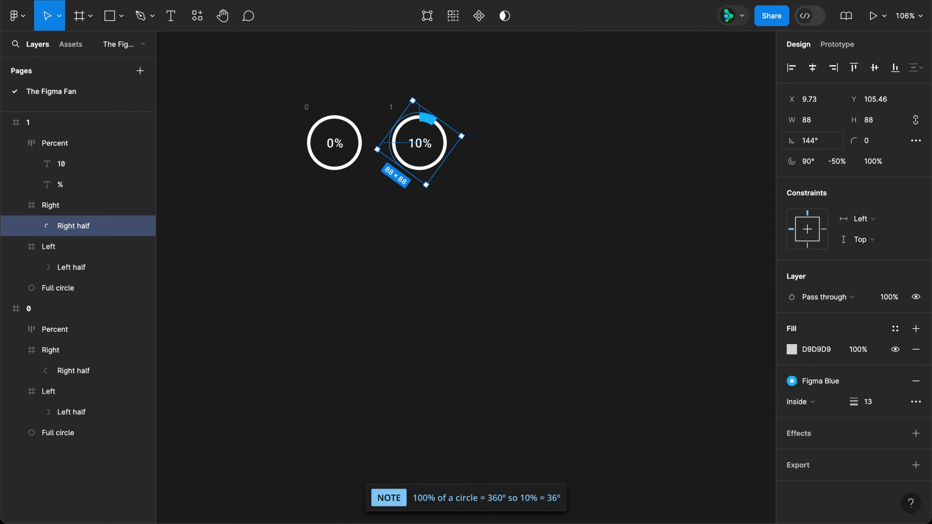
# Step: Duplicate the 10% frame alongside it and change the number in the copy's label to 20
pyautogui.click(391, 107)
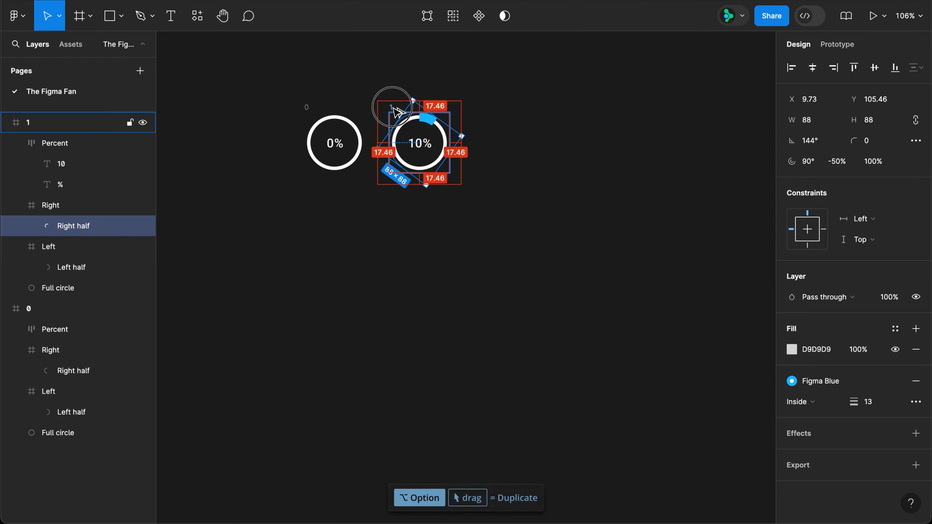
pyautogui.moveTo(397, 110); pyautogui.dragTo(483, 110)
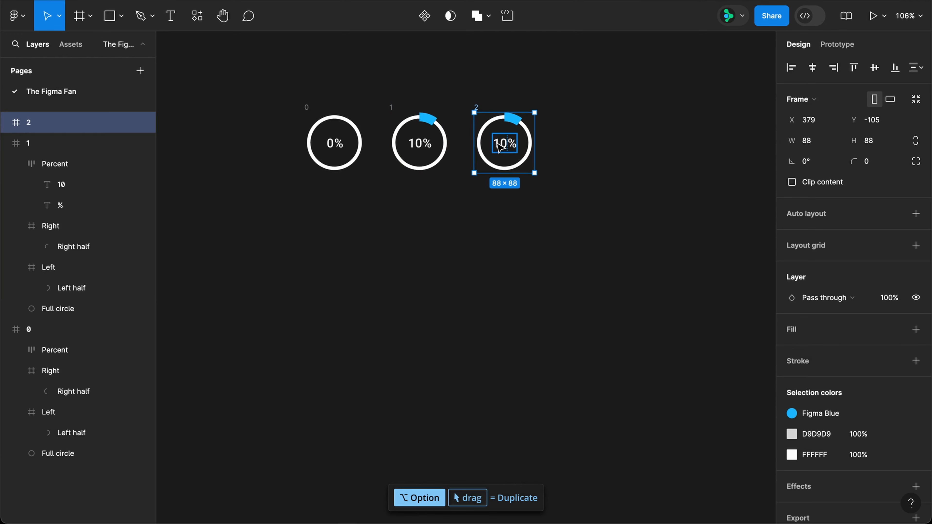
pyautogui.doubleClick(499, 146)
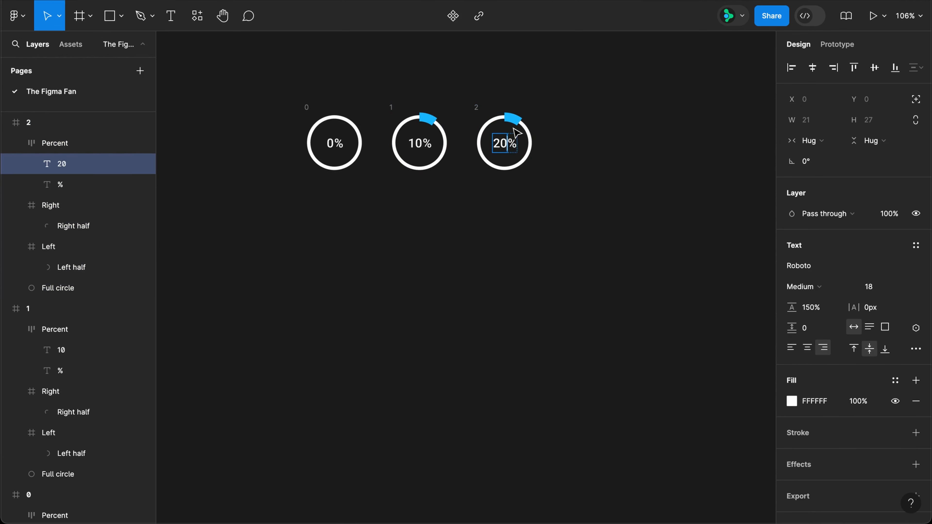
pyautogui.write('20')
# Step: Rotate the Right half arc in the 20% frame by another -36°, to a rotation of 108°
pyautogui.click(517, 121)
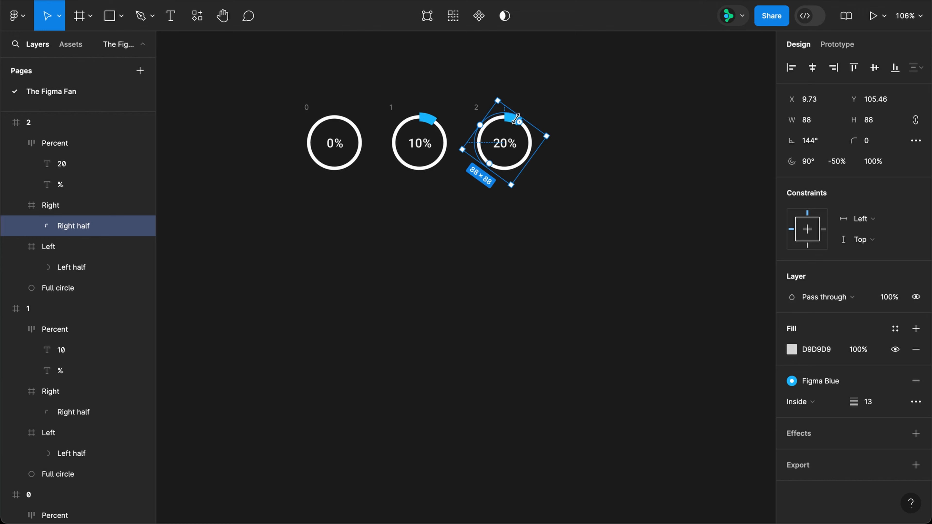
pyautogui.click(830, 144)
pyautogui.write('-36')
pyautogui.press('Return')
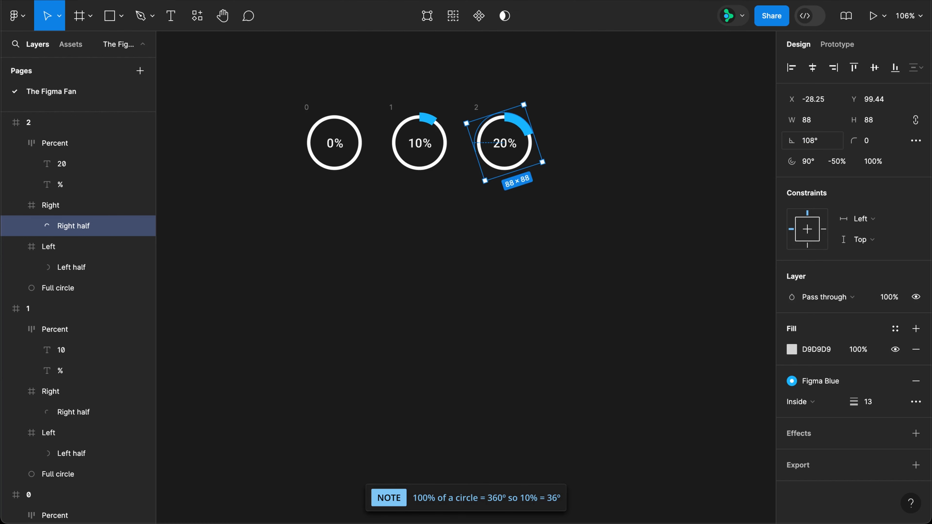
# Step: Create the 30% ring from a copy of the 20% frame, with its Right half arc rotated a further -36°
pyautogui.moveTo(476, 107); pyautogui.dragTo(646, 107)
pyautogui.doubleClick(584, 145)
pyautogui.write('30')
pyautogui.click(602, 122)
pyautogui.click(830, 143)
pyautogui.write('-36')
pyautogui.press('Return')
# Step: Label the fifth ring in the row 40% and rotate its Right half arc a further -36°
pyautogui.doubleClick(670, 143)
pyautogui.write('40')
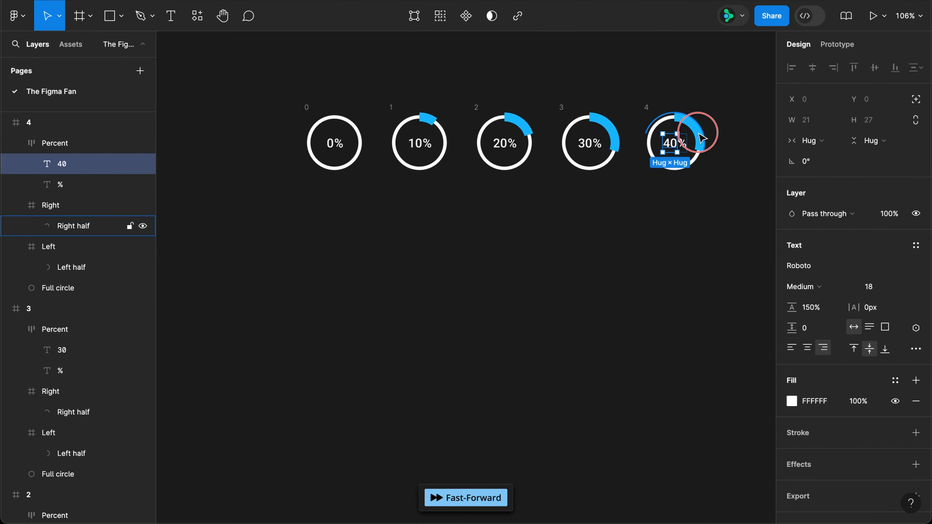
pyautogui.click(694, 139)
pyautogui.click(830, 141)
pyautogui.write('-36')
pyautogui.press('Return')
# Step: Create the 50% ring from a copy of the 40% frame, with its Right half arc rotated a further -36°
pyautogui.moveTo(517, 232); pyautogui.dragTo(422, 231)
pyautogui.moveTo(550, 106); pyautogui.dragTo(212, 195)
pyautogui.doubleClick(660, 141)
pyautogui.write('50')
pyautogui.click(690, 138)
pyautogui.click(829, 141)
pyautogui.write('-36')
pyautogui.press('Return')
# Step: Duplicate the 50% frame to start a second row below the 0% ring, and change the copy's number to 60
pyautogui.click(637, 105)
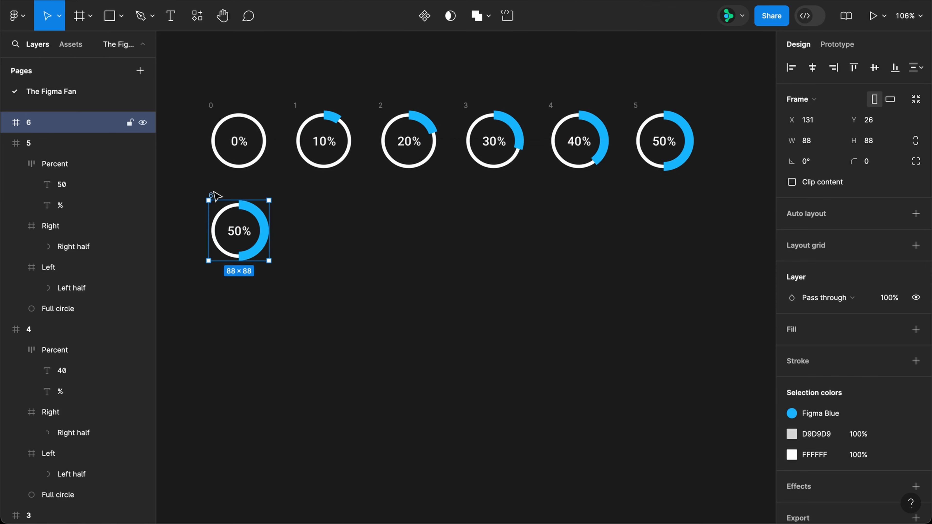
pyautogui.doubleClick(234, 234)
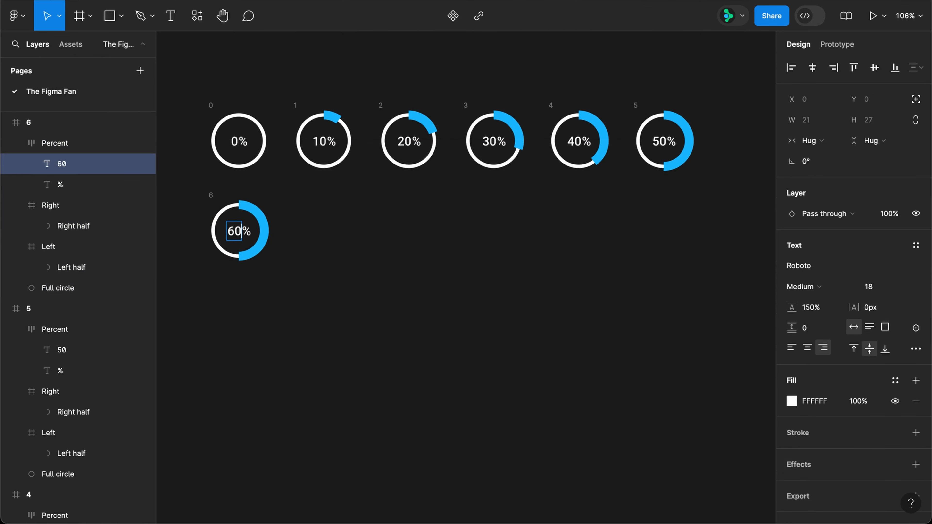
pyautogui.press('Escape')
# Step: Rotate the Left half arc in the 60% frame by -36°, to a rotation of 144°
pyautogui.click(228, 213)
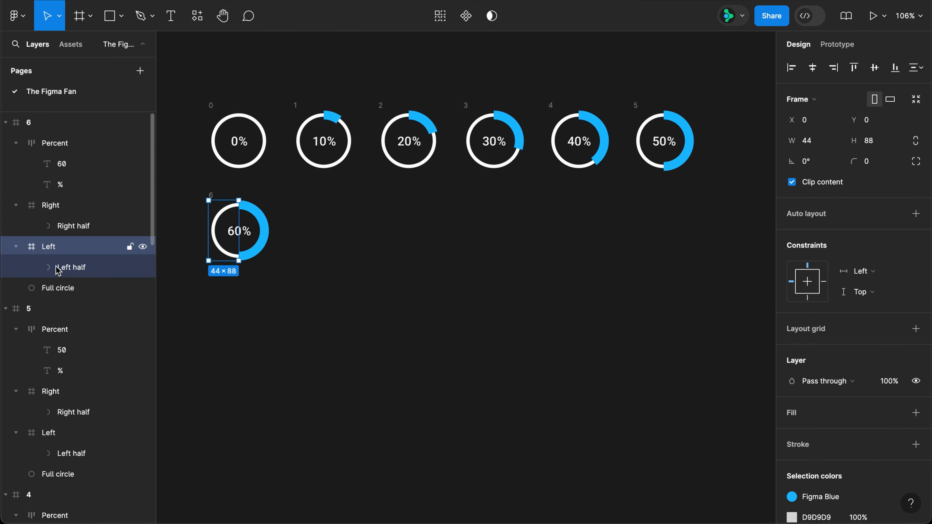
pyautogui.click(69, 268)
pyautogui.click(827, 146)
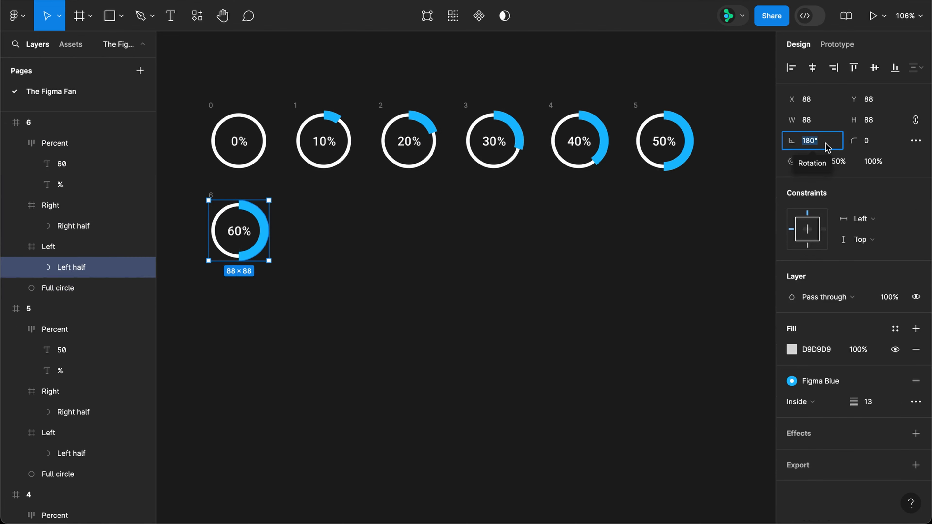
pyautogui.write('-36')
pyautogui.press('Return')
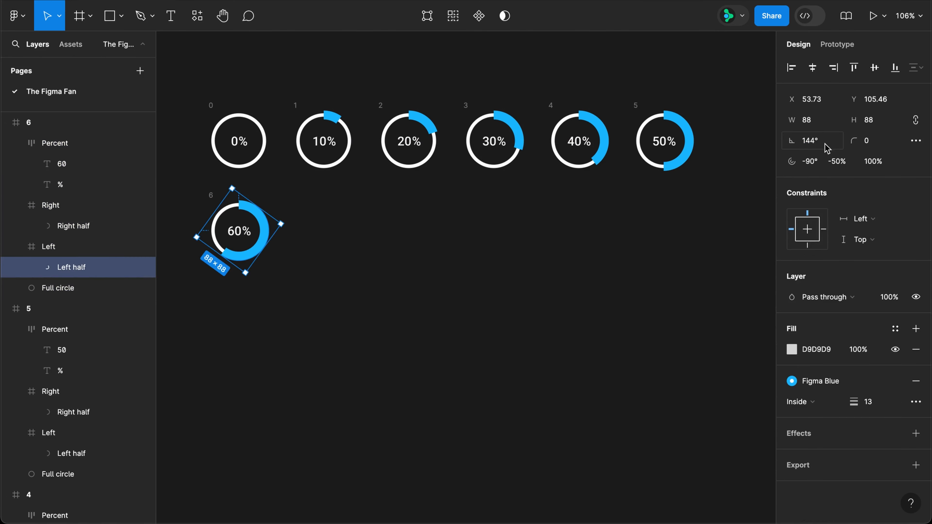
# Step: Create the 70% ring from a copy of the 60% frame, with its Left half arc rotated a further -36°
pyautogui.moveTo(214, 193); pyautogui.dragTo(552, 195)
pyautogui.doubleClick(319, 231)
pyautogui.keyDown('super'); pyautogui.click(315, 254); pyautogui.keyUp('super')
pyautogui.click(822, 144)
pyautogui.write('-36')
pyautogui.press('Return')
# Step: Change the third ring in the second row to 80% and set its Left half arc's rotation to 72°
pyautogui.doubleClick(404, 230)
pyautogui.write('80')
pyautogui.keyDown('super'); pyautogui.click(400, 254); pyautogui.keyUp('super')
pyautogui.click(818, 143)
pyautogui.write('72')
# Step: Change the fourth ring in the second row to 90% and set its Left half arc's rotation to 36°
pyautogui.doubleClick(490, 230)
pyautogui.write('90')
pyautogui.keyDown('super'); pyautogui.click(485, 255); pyautogui.keyUp('super')
pyautogui.click(818, 143)
pyautogui.write('36')
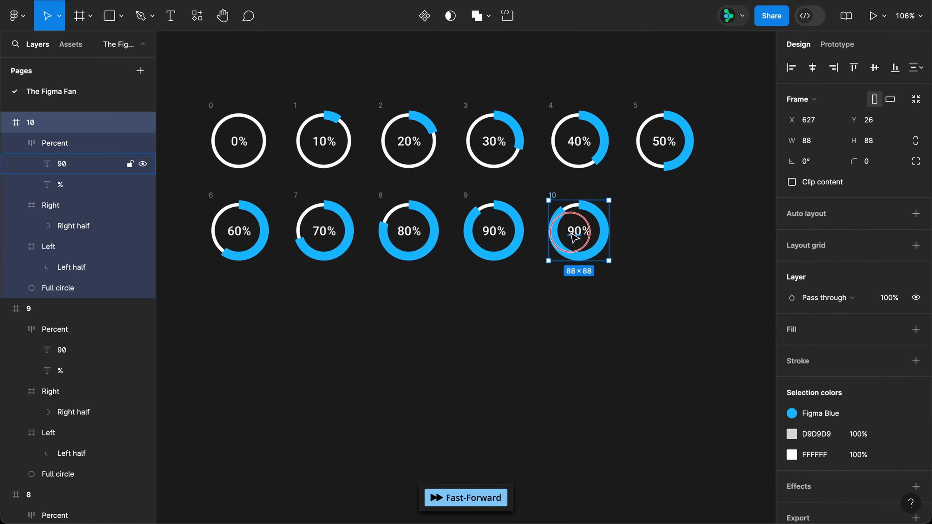
# Step: Change the last ring in the second row to 100% and set its Left half arc's rotation to 0°
pyautogui.doubleClick(574, 234)
pyautogui.write('100')
pyautogui.keyDown('super'); pyautogui.click(569, 254); pyautogui.keyUp('super')
pyautogui.click(819, 144)
pyautogui.write('0')
pyautogui.press('Return')
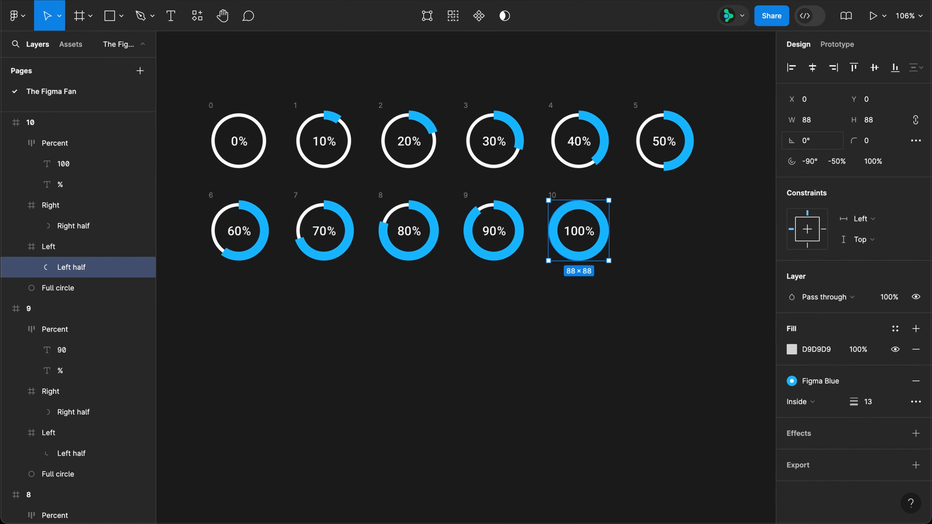
# Step: Combine all eleven ring frames into one component set
pyautogui.press('super+a')
pyautogui.moveTo(731, 85); pyautogui.dragTo(170, 297)
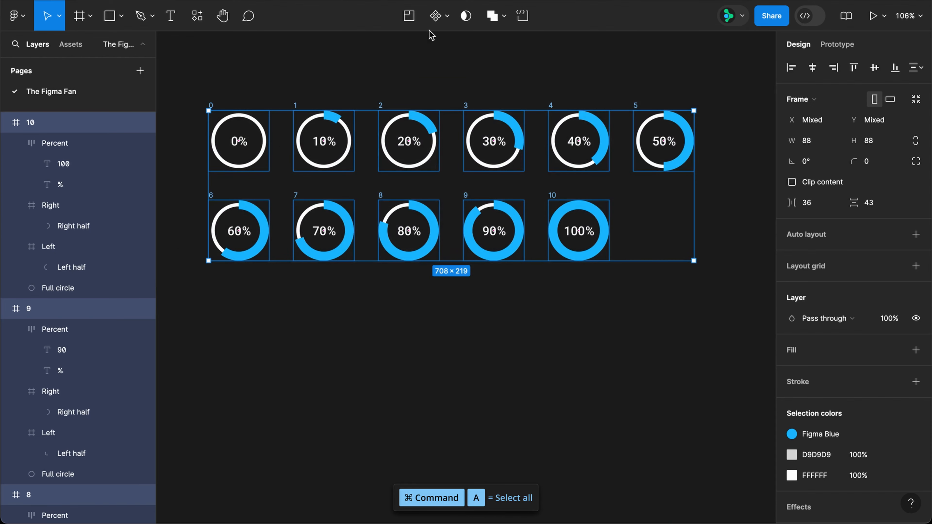
pyautogui.click(447, 17)
pyautogui.click(443, 83)
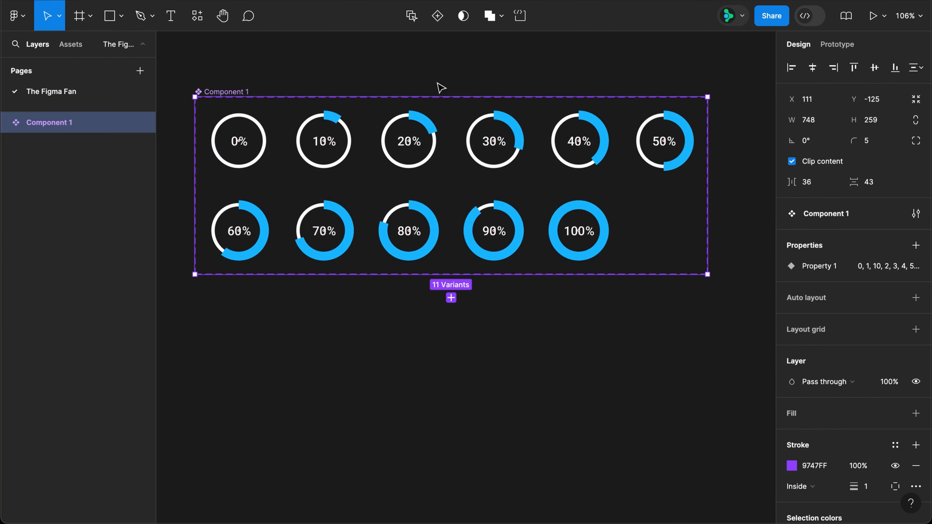
# Step: Rename the component set to Loader
pyautogui.doubleClick(242, 91)
pyautogui.write('Loade')
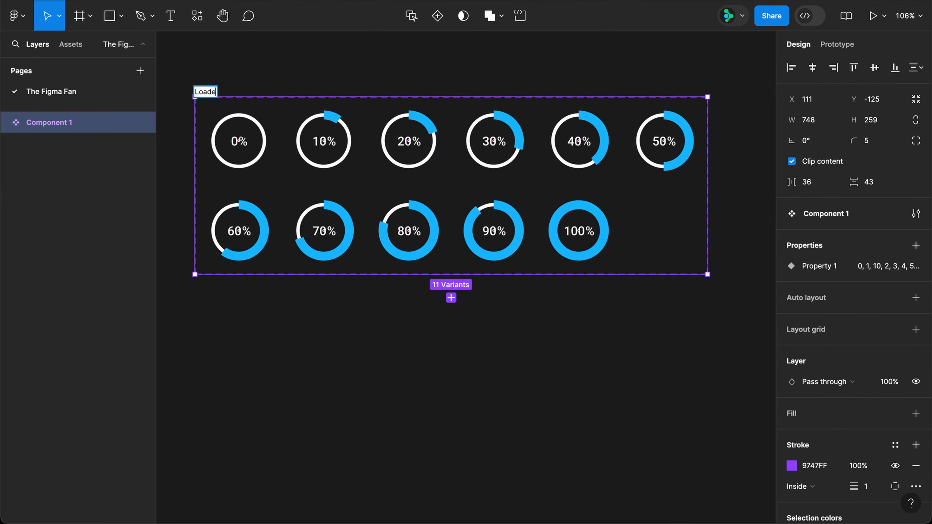
pyautogui.write('r')
pyautogui.press('Return')
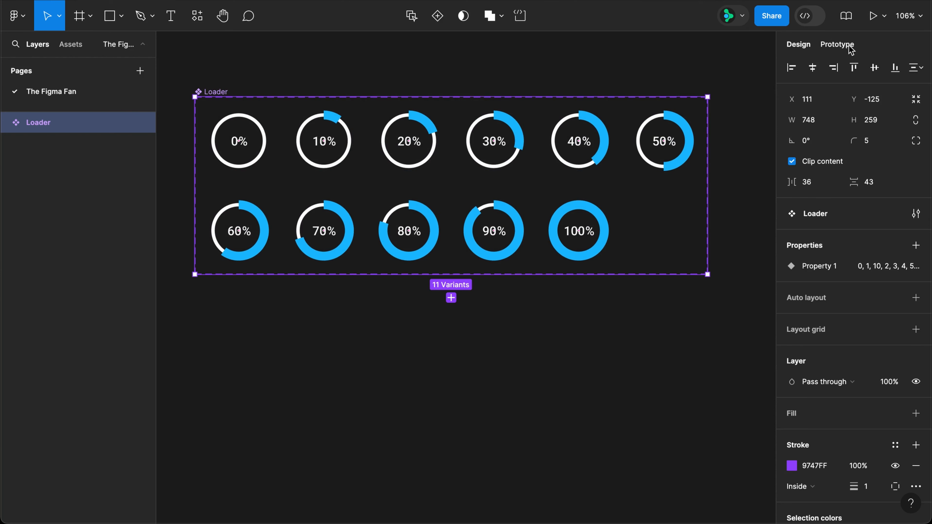
# Step: Add a prototype connection from the 0% variant to the 10% variant with an After delay trigger
pyautogui.hotkey('shift', 'e')
pyautogui.click(240, 142)
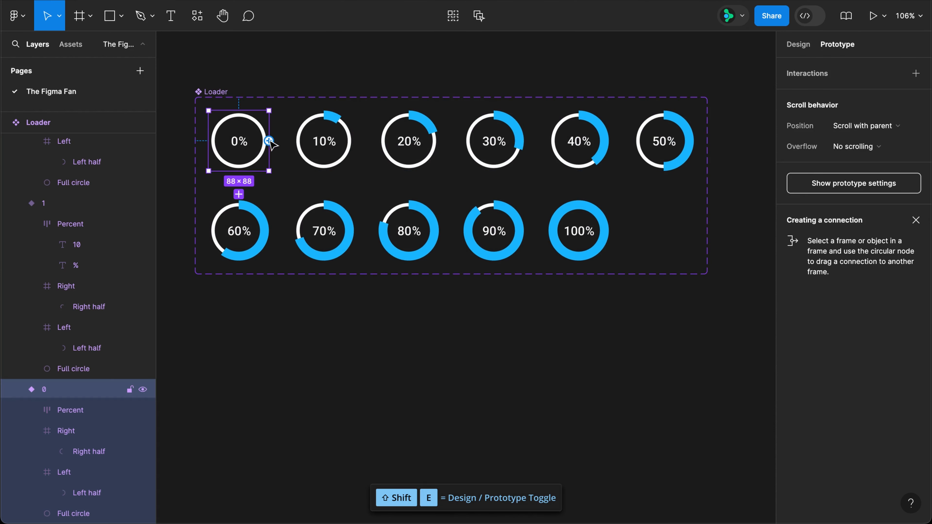
pyautogui.moveTo(268, 140); pyautogui.dragTo(316, 142)
pyautogui.click(245, 172)
pyautogui.click(257, 333)
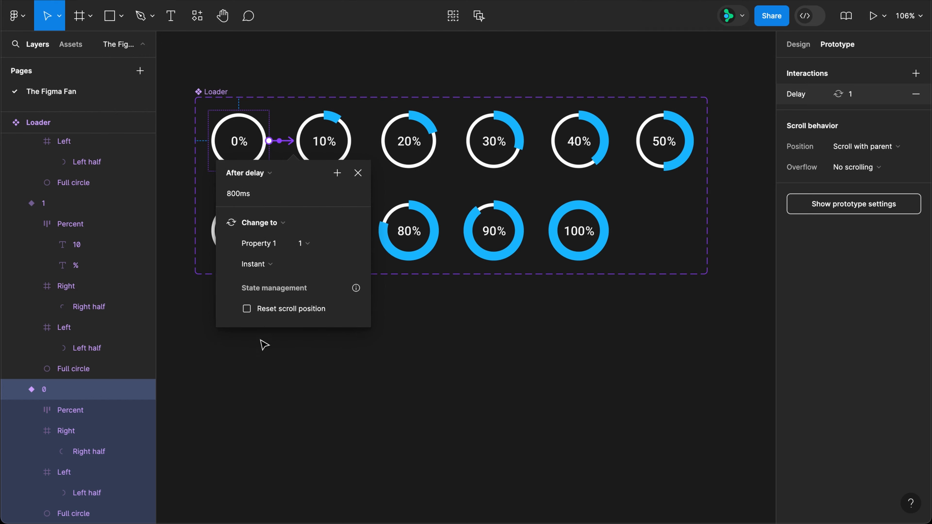
# Step: Set the 0% variant's interaction to a 1 ms delay with a Smart animate transition and Linear easing
pyautogui.click(267, 197)
pyautogui.click(256, 264)
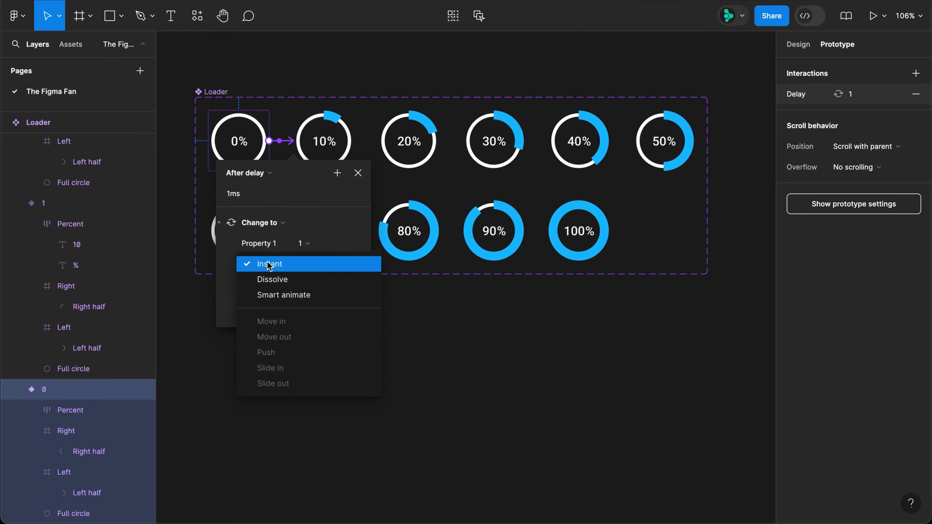
pyautogui.click(270, 294)
pyautogui.click(263, 286)
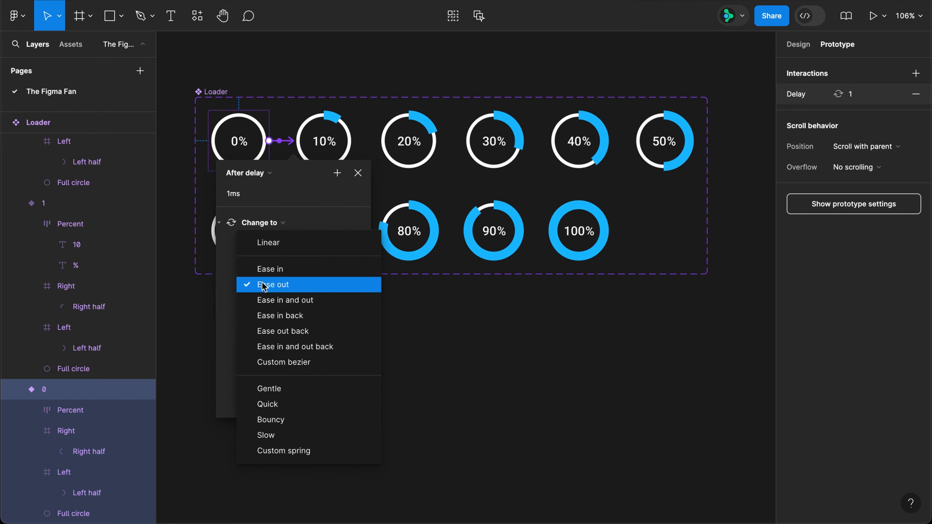
pyautogui.click(273, 243)
pyautogui.click(358, 175)
# Step: Copy the delay interaction of the 0% variant
pyautogui.click(281, 142)
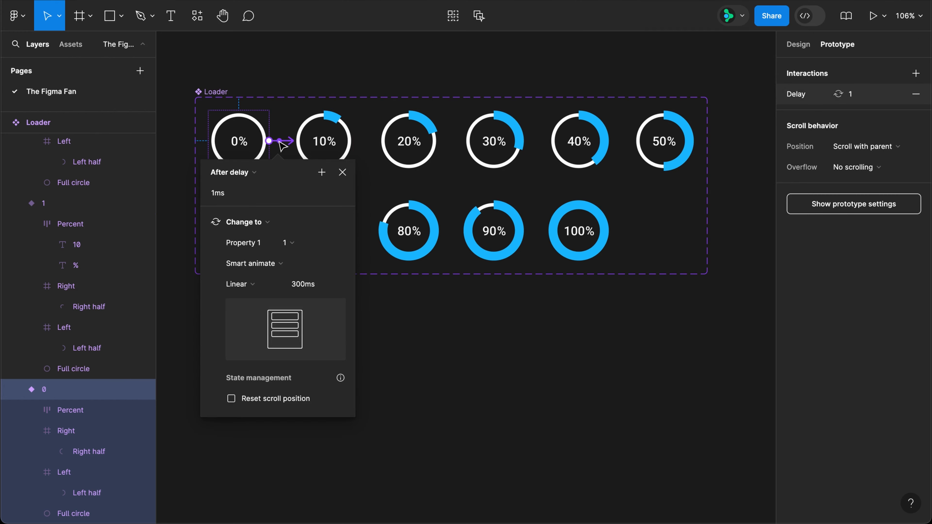
pyautogui.click(781, 96)
pyautogui.press('super+c')
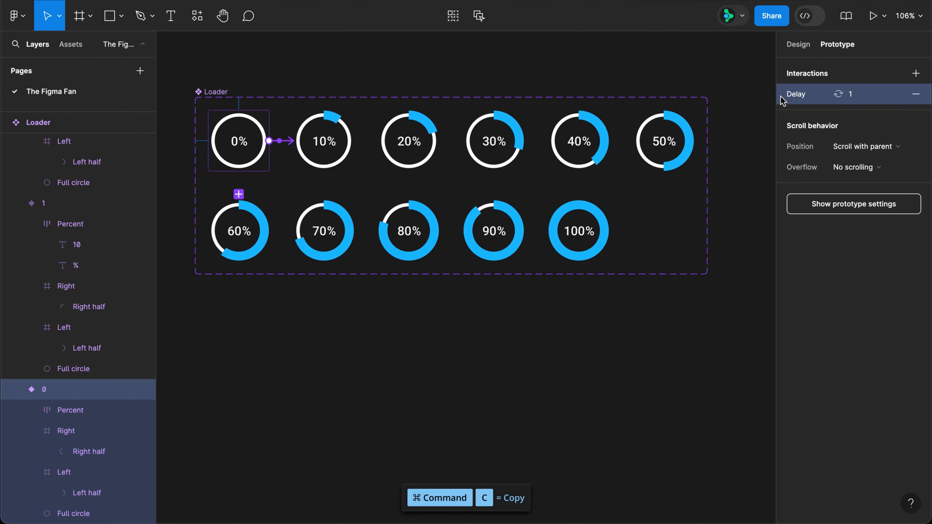
# Step: Paste the copied delay interaction onto all the variants from 10% to 90%
pyautogui.click(344, 150)
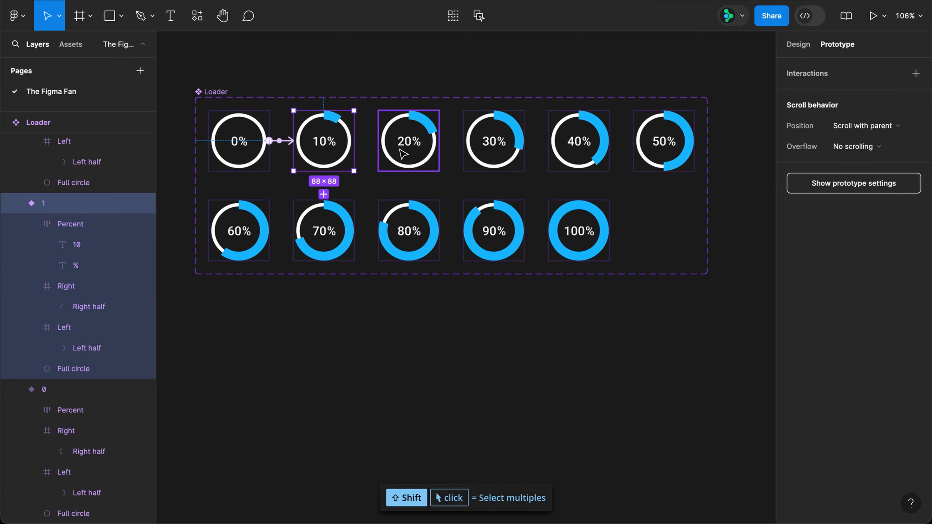
pyautogui.keyDown('shift'); pyautogui.click(408, 147); pyautogui.keyUp('shift')
pyautogui.keyDown('shift'); pyautogui.click(492, 145); pyautogui.keyUp('shift')
pyautogui.keyDown('shift'); pyautogui.click(560, 149); pyautogui.keyUp('shift')
pyautogui.keyDown('shift'); pyautogui.click(665, 143); pyautogui.keyUp('shift')
pyautogui.keyDown('shift'); pyautogui.click(238, 237); pyautogui.keyUp('shift')
pyautogui.keyDown('shift'); pyautogui.click(327, 243); pyautogui.keyUp('shift')
pyautogui.keyDown('shift'); pyautogui.click(409, 240); pyautogui.keyUp('shift')
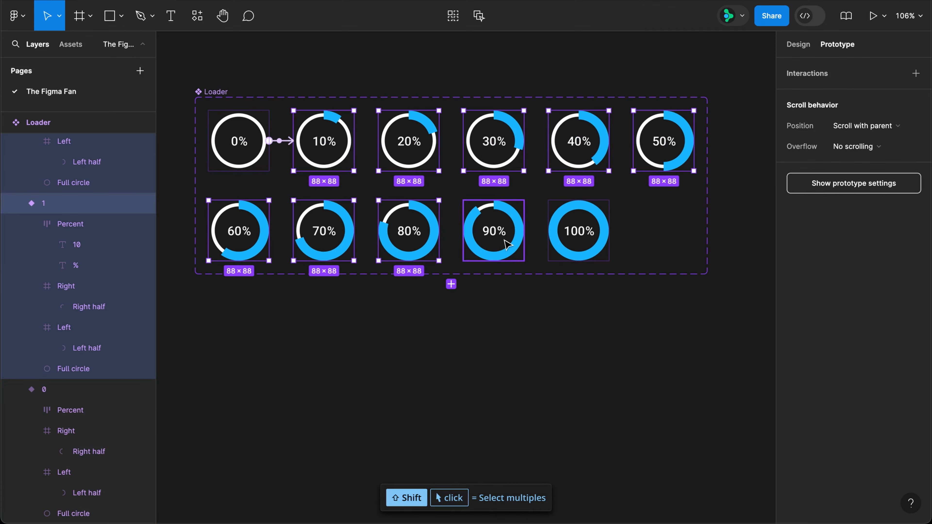
pyautogui.keyDown('shift'); pyautogui.click(505, 242); pyautogui.keyUp('shift')
pyautogui.press('super+v')
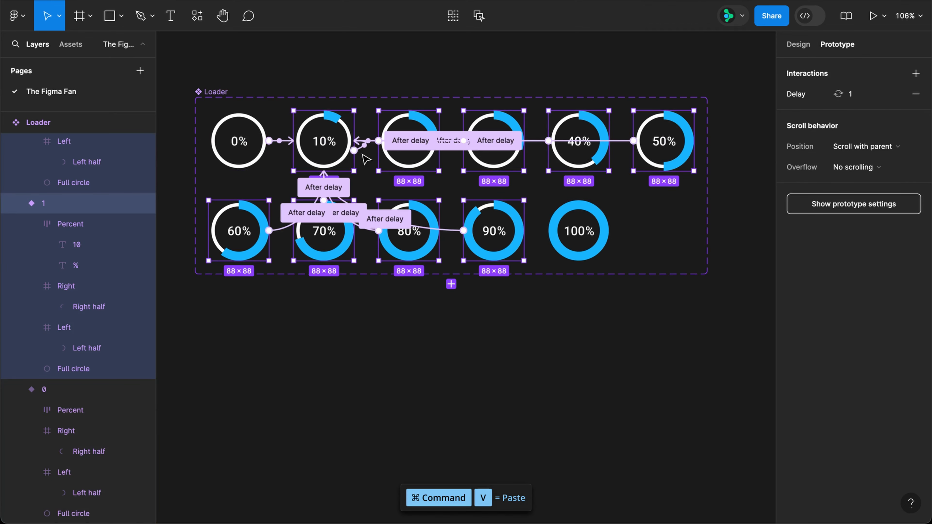
# Step: Redirect the connections of the 10% to 50% variants so each leads to the next higher percentage, ending at 60%
pyautogui.moveTo(363, 147); pyautogui.dragTo(572, 144)
pyautogui.click(398, 127)
pyautogui.click(493, 141)
pyautogui.click(572, 144)
pyautogui.moveTo(538, 151); pyautogui.dragTo(243, 211)
pyautogui.click(656, 160)
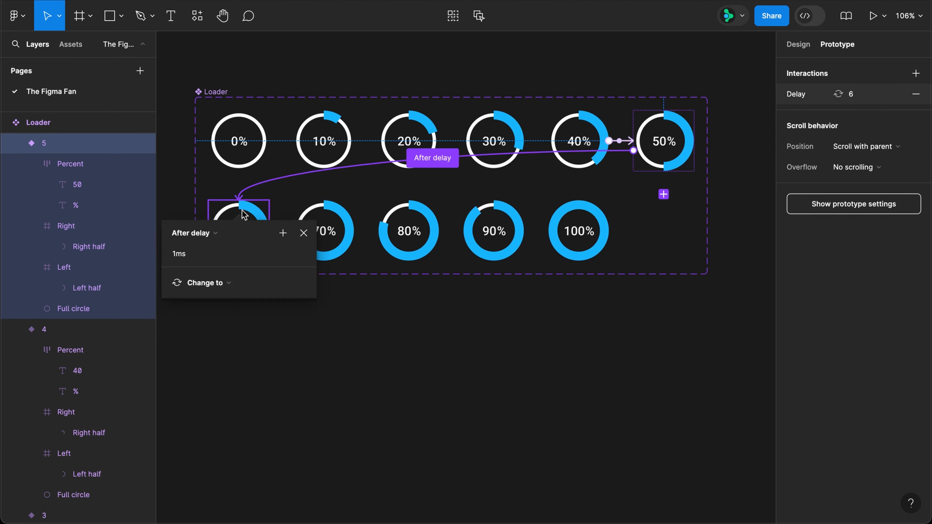
pyautogui.click(243, 212)
# Step: Redirect the connections of the 60% to 90% variants so each leads to the next higher percentage, ending at 100%
pyautogui.click(326, 217)
pyautogui.moveTo(322, 186); pyautogui.dragTo(578, 231)
pyautogui.click(397, 224)
pyautogui.click(494, 232)
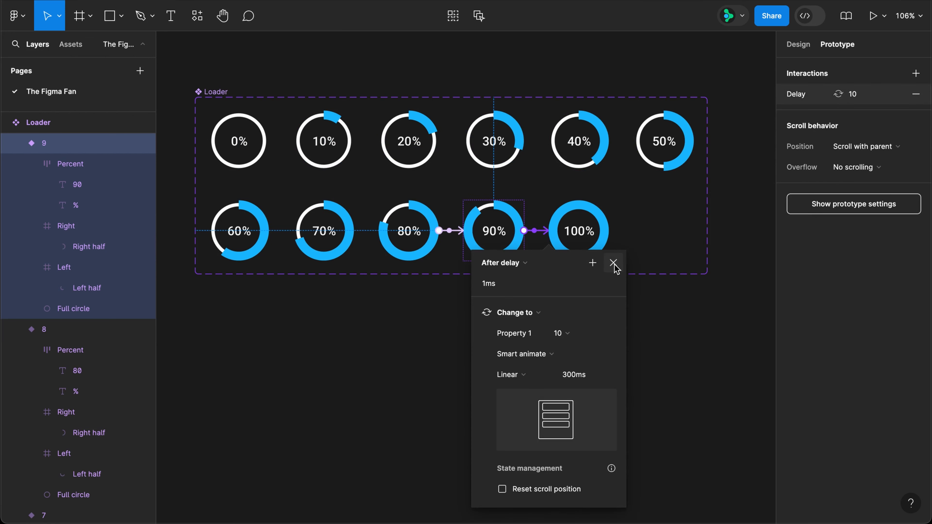
pyautogui.click(613, 262)
# Step: Set the Smart animate duration of the 60% variant's transition to 800 ms
pyautogui.click(249, 235)
pyautogui.click(281, 231)
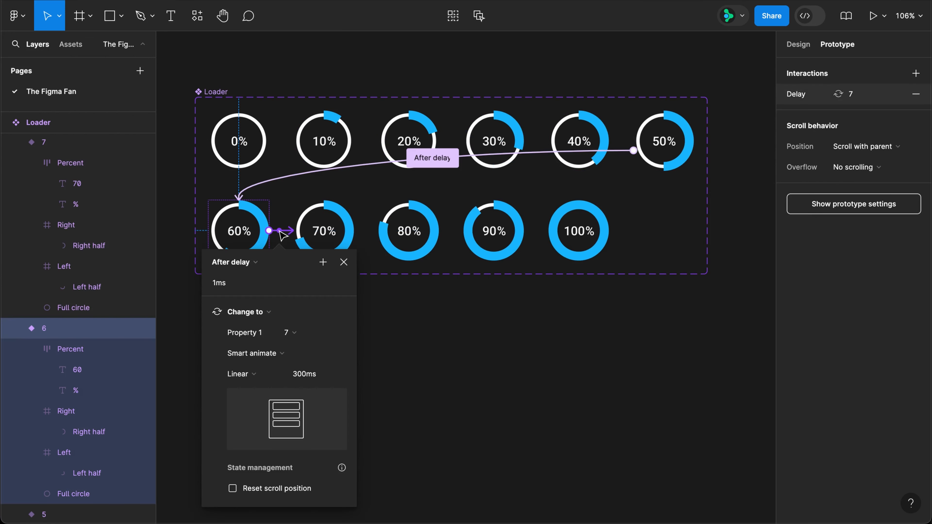
pyautogui.click(310, 378)
pyautogui.write('800')
pyautogui.press('Return')
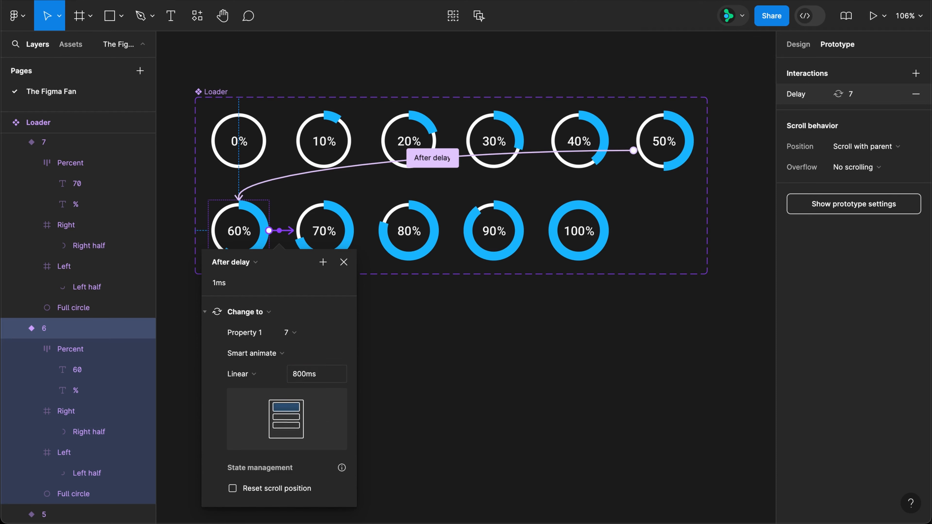
# Step: Set the Smart animate duration of the 70% variant's transition to 1000 ms
pyautogui.click(344, 240)
pyautogui.click(371, 235)
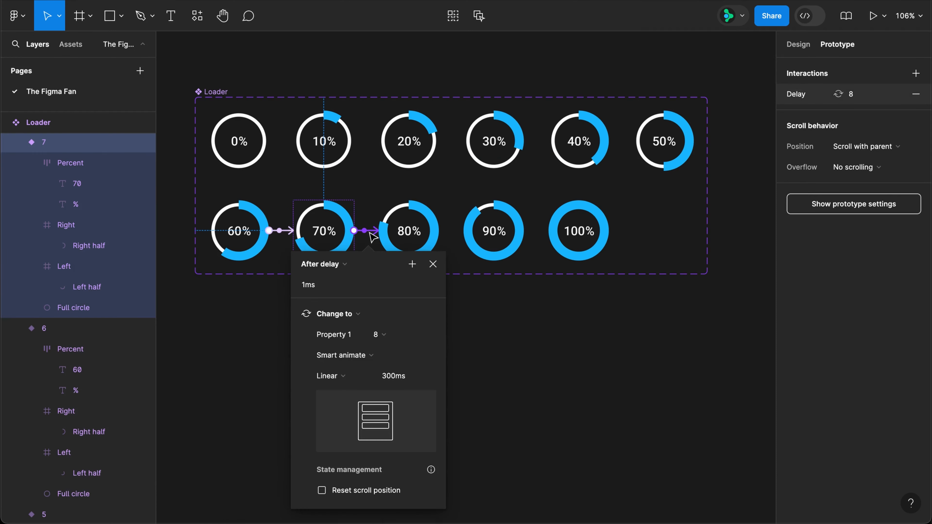
pyautogui.write('1000')
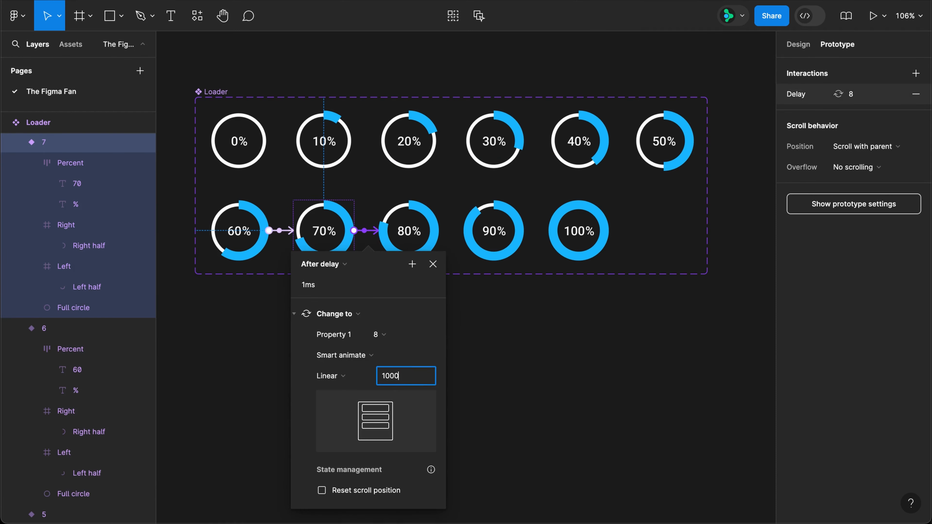
pyautogui.press('Return')
# Step: Set the Smart animate duration of the 80% variant's transition to 2000 ms
pyautogui.click(422, 235)
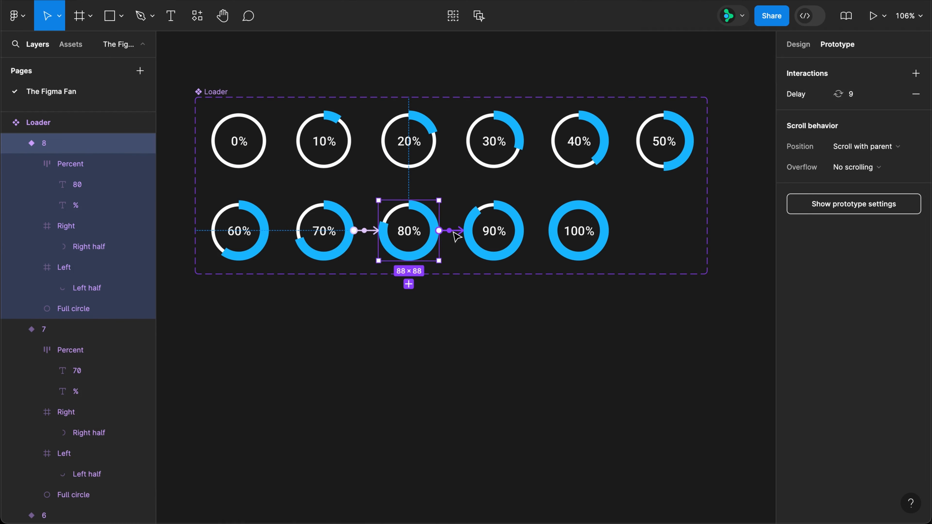
pyautogui.click(454, 232)
pyautogui.click(486, 379)
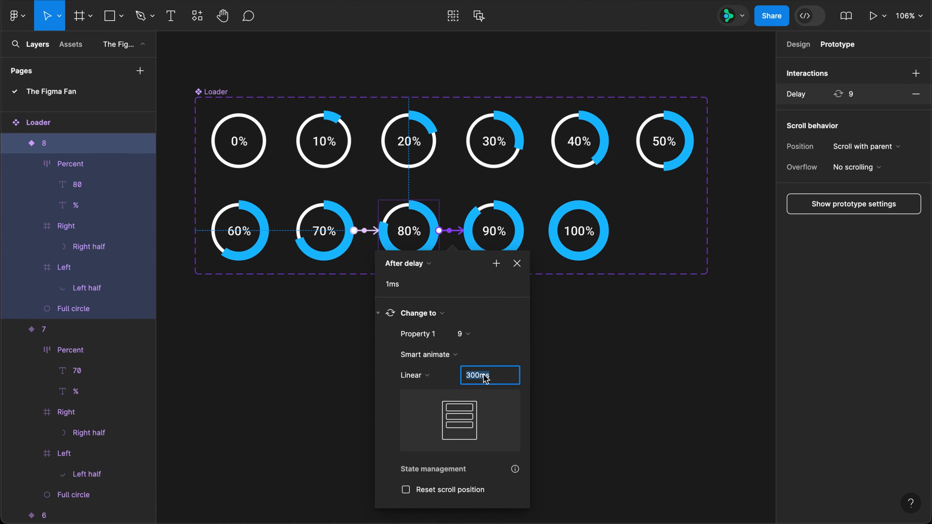
pyautogui.write('2000')
pyautogui.press('Return')
# Step: Set the after-delay trigger time of the 90% variant's interaction to 300 ms
pyautogui.click(521, 246)
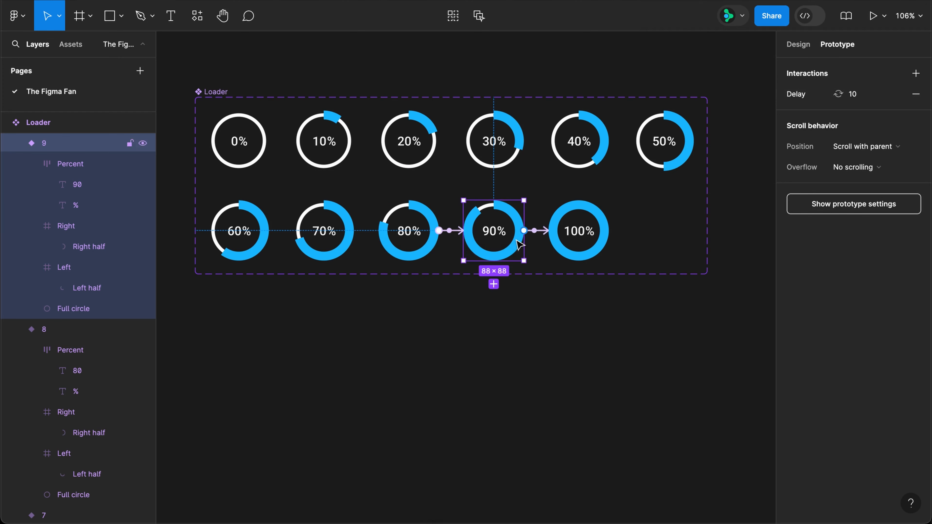
pyautogui.click(541, 234)
pyautogui.click(521, 284)
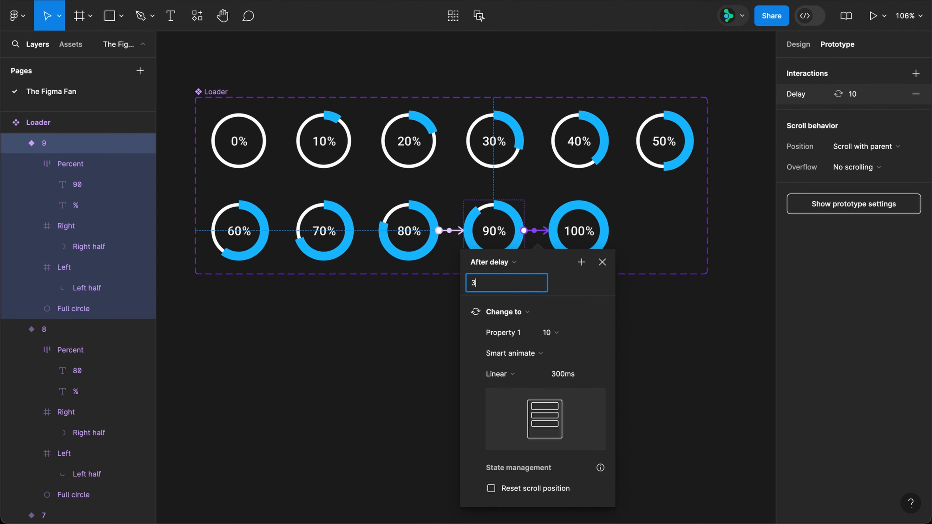
pyautogui.press('Return')
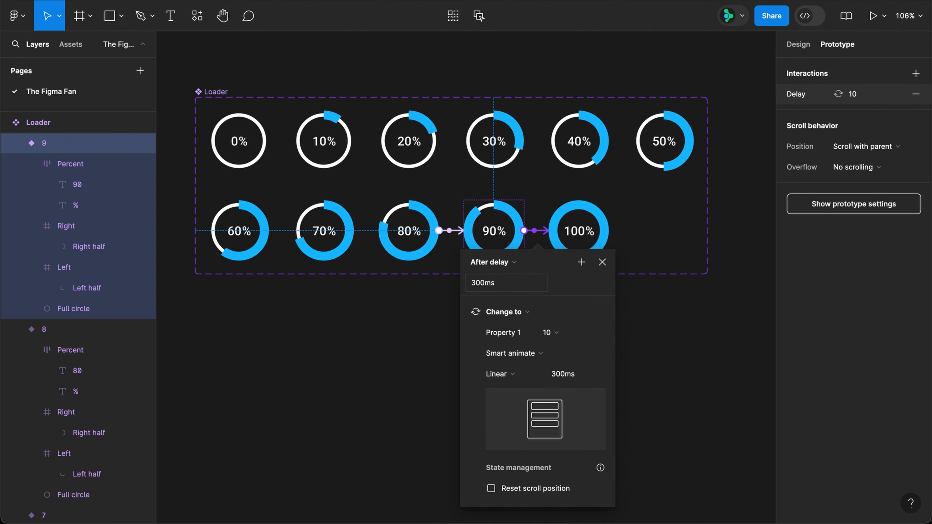
pyautogui.click(601, 261)
# Step: Add an interaction to the 100% variant that navigates to the Final layout frame
pyautogui.hotkey('shift', '1')
pyautogui.click(515, 127)
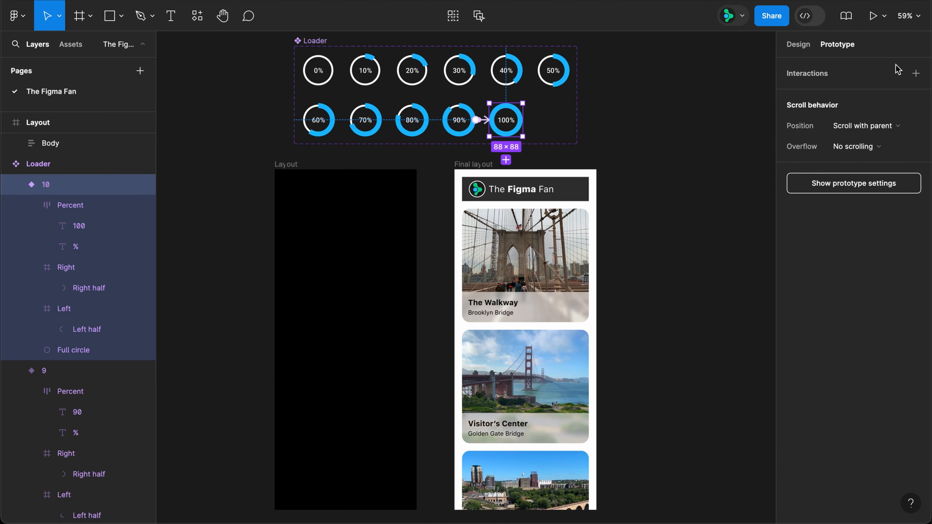
pyautogui.click(915, 73)
pyautogui.click(682, 122)
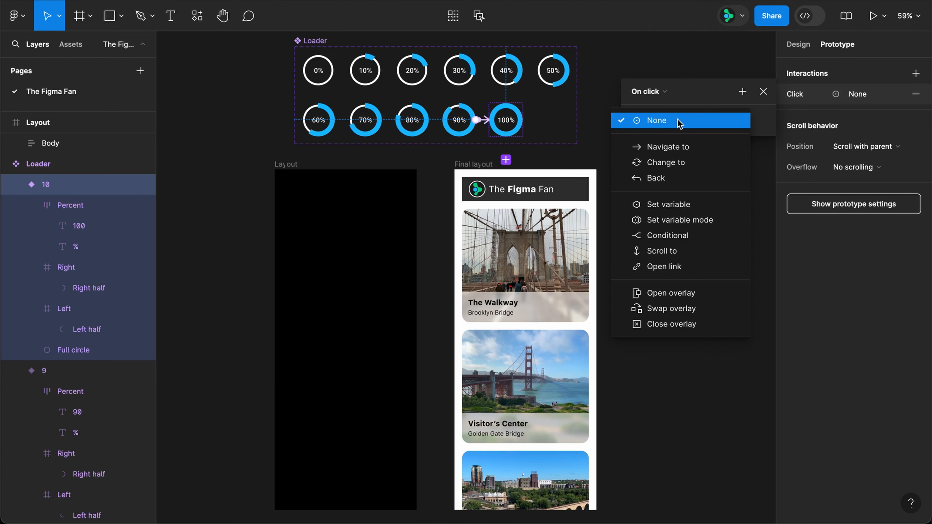
pyautogui.click(676, 146)
pyautogui.click(676, 144)
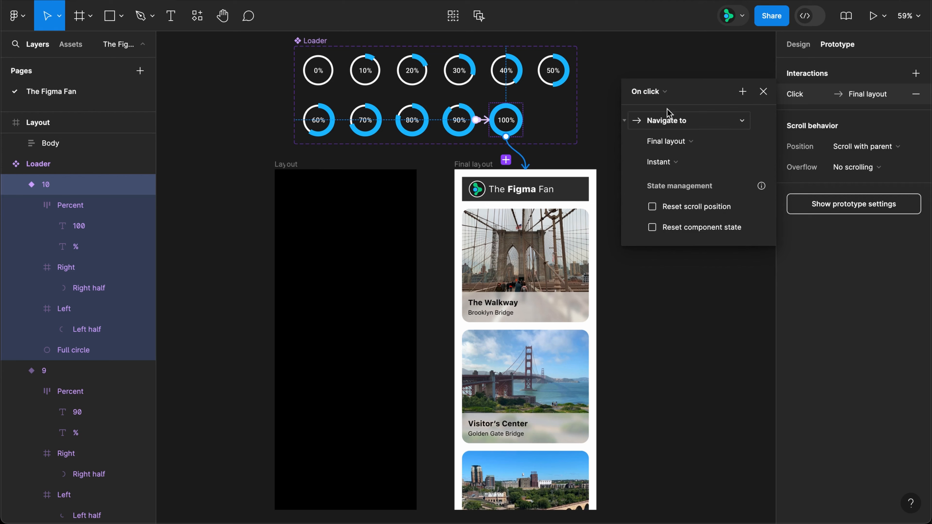
# Step: Trigger the 100% variant's interaction after a 300 ms delay and set its animation to Smart animate
pyautogui.click(650, 91)
pyautogui.click(654, 252)
pyautogui.click(678, 121)
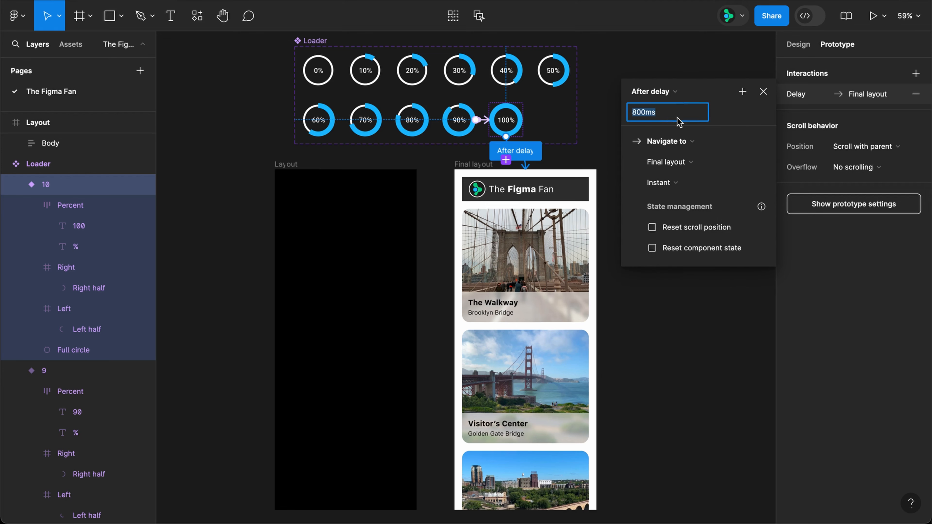
pyautogui.write('300')
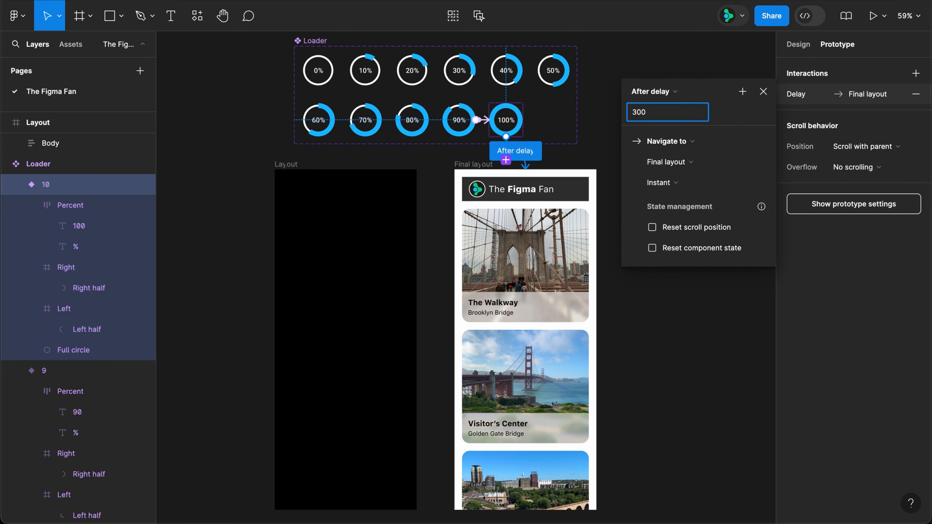
pyautogui.click(671, 183)
pyautogui.click(672, 211)
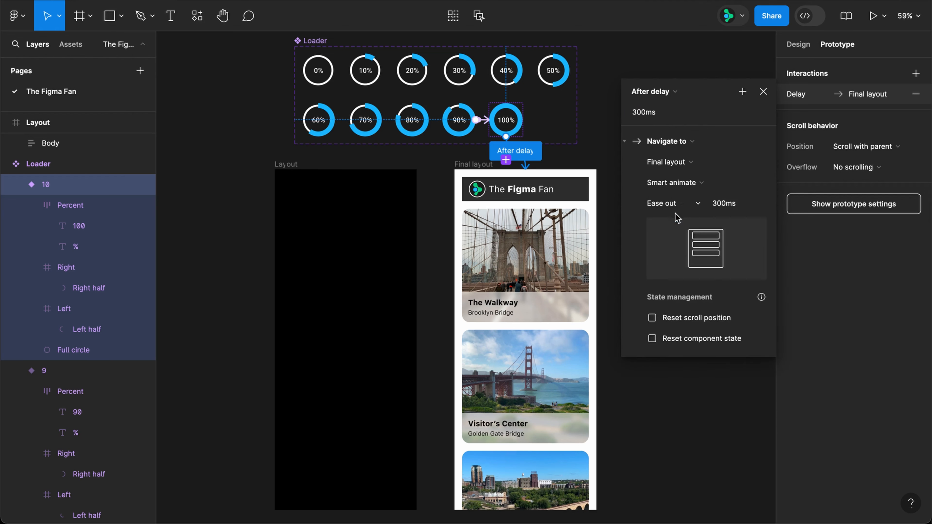
pyautogui.click(763, 91)
# Step: Place a copy of the 0% loader in the empty Layout frame and restart the prototype preview
pyautogui.moveTo(318, 70); pyautogui.dragTo(345, 339)
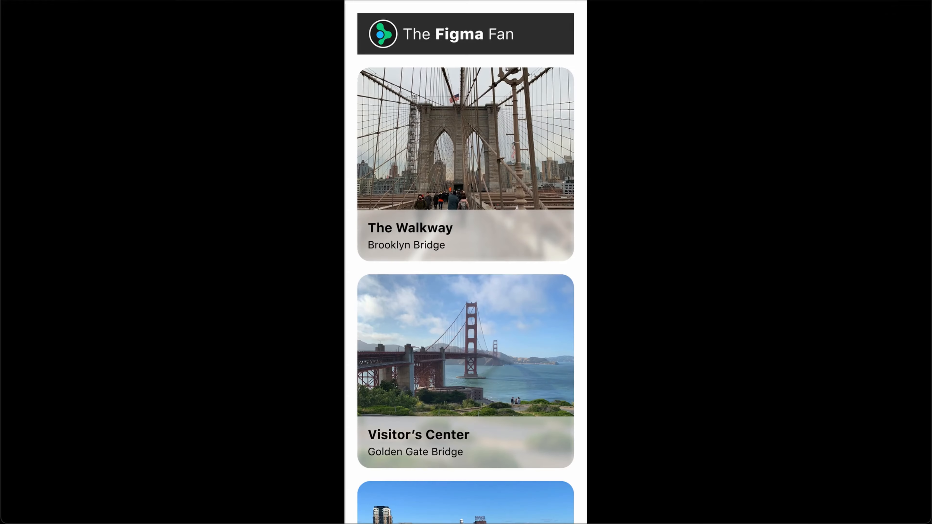
pyautogui.press('r')
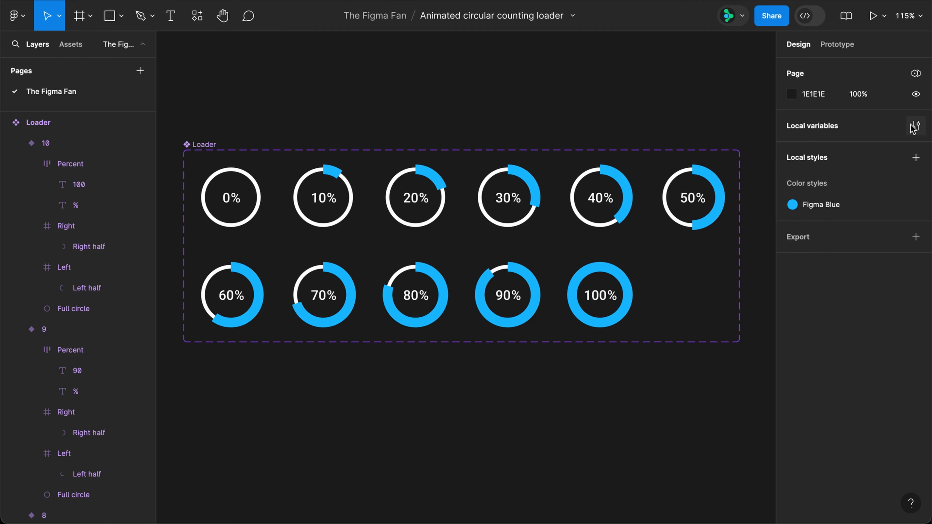
# Step: Create a local number variable named Loader with the value 0
pyautogui.click(914, 126)
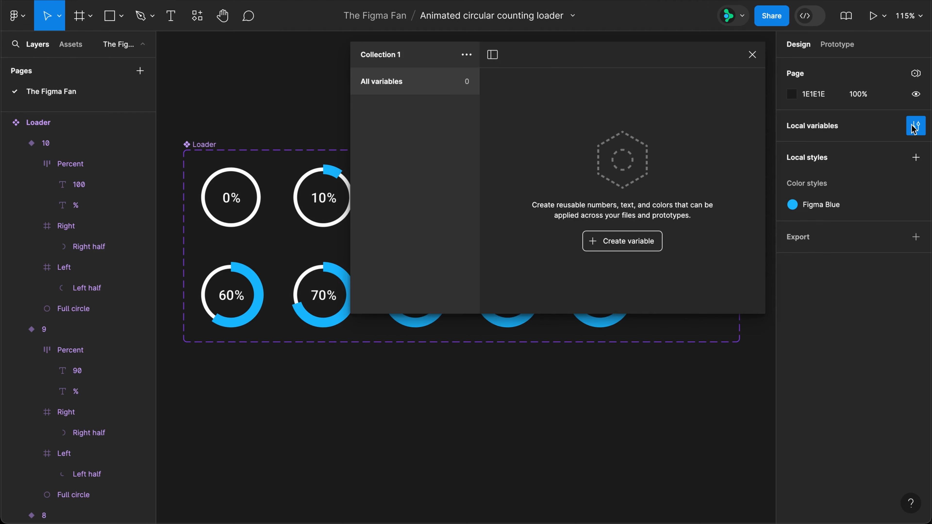
pyautogui.click(630, 242)
pyautogui.click(623, 281)
pyautogui.write('Loader')
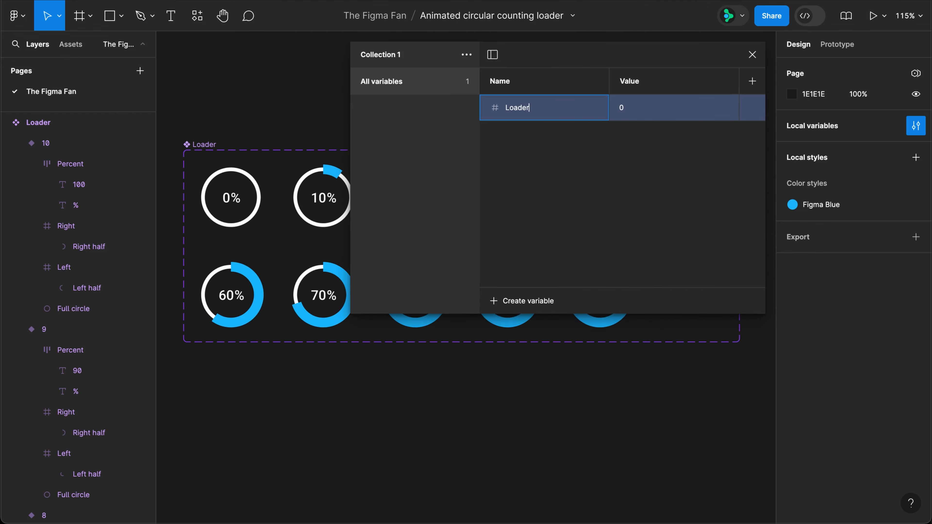
pyautogui.press('Return')
pyautogui.click(752, 54)
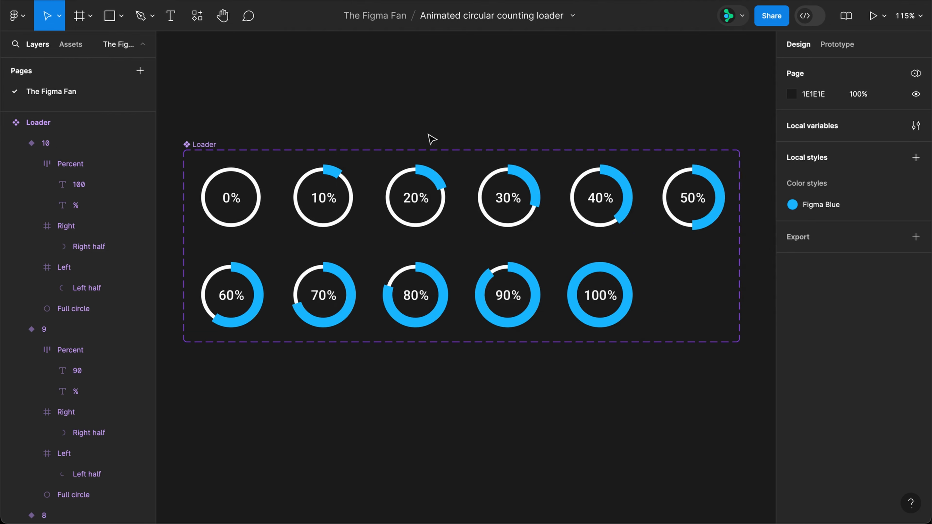
# Step: Bind the number text layers of all eleven loader variants to the Loader variable
pyautogui.keyDown('super'); pyautogui.click(226, 198); pyautogui.keyUp('super')
pyautogui.keyDown('shift'); pyautogui.keyDown('super'); pyautogui.click(317, 198); pyautogui.keyUp('super'); pyautogui.keyUp('shift')
pyautogui.keyDown('shift'); pyautogui.keyDown('super'); pyautogui.click(415, 198); pyautogui.keyUp('super'); pyautogui.keyUp('shift')
pyautogui.keyDown('shift'); pyautogui.keyDown('super'); pyautogui.click(507, 198); pyautogui.keyUp('super'); pyautogui.keyUp('shift')
pyautogui.keyDown('shift'); pyautogui.keyDown('super'); pyautogui.click(599, 198); pyautogui.keyUp('super'); pyautogui.keyUp('shift')
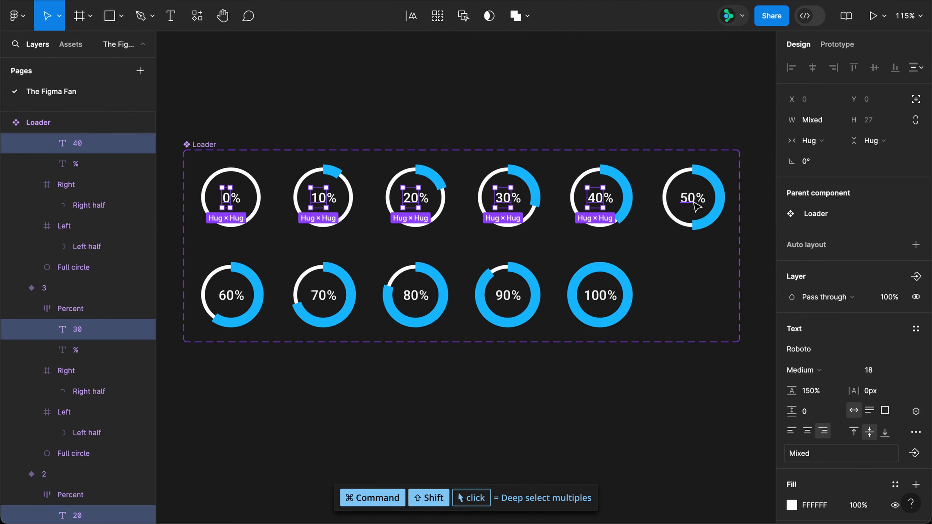
pyautogui.keyDown('shift'); pyautogui.keyDown('super'); pyautogui.click(692, 197); pyautogui.keyUp('super'); pyautogui.keyUp('shift')
pyautogui.keyDown('shift'); pyautogui.keyDown('super'); pyautogui.click(231, 295); pyautogui.keyUp('super'); pyautogui.keyUp('shift')
pyautogui.keyDown('shift'); pyautogui.keyDown('super'); pyautogui.click(323, 295); pyautogui.keyUp('super'); pyautogui.keyUp('shift')
pyautogui.keyDown('shift'); pyautogui.keyDown('super'); pyautogui.click(420, 303); pyautogui.keyUp('super'); pyautogui.keyUp('shift')
pyautogui.keyDown('shift'); pyautogui.keyDown('super'); pyautogui.click(508, 295); pyautogui.keyUp('super'); pyautogui.keyUp('shift')
pyautogui.keyDown('shift'); pyautogui.keyDown('super'); pyautogui.click(600, 295); pyautogui.keyUp('super'); pyautogui.keyUp('shift')
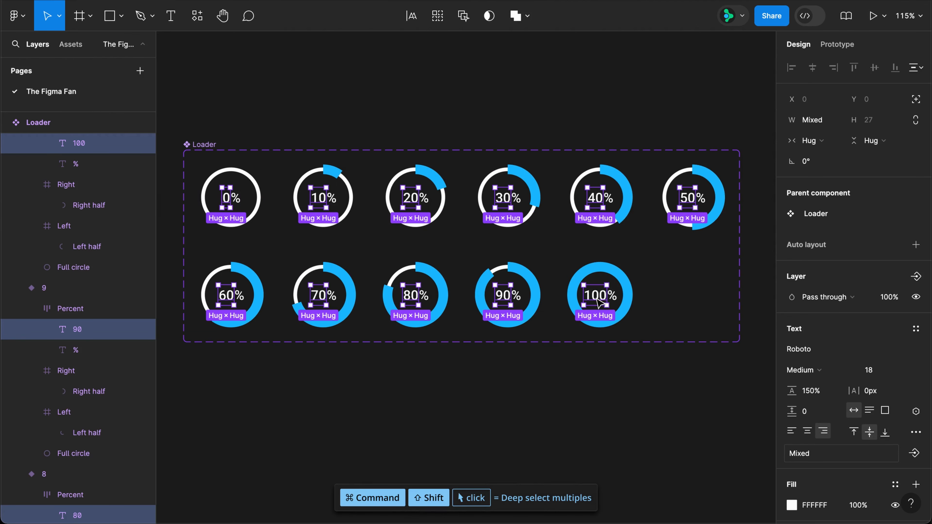
pyautogui.click(915, 412)
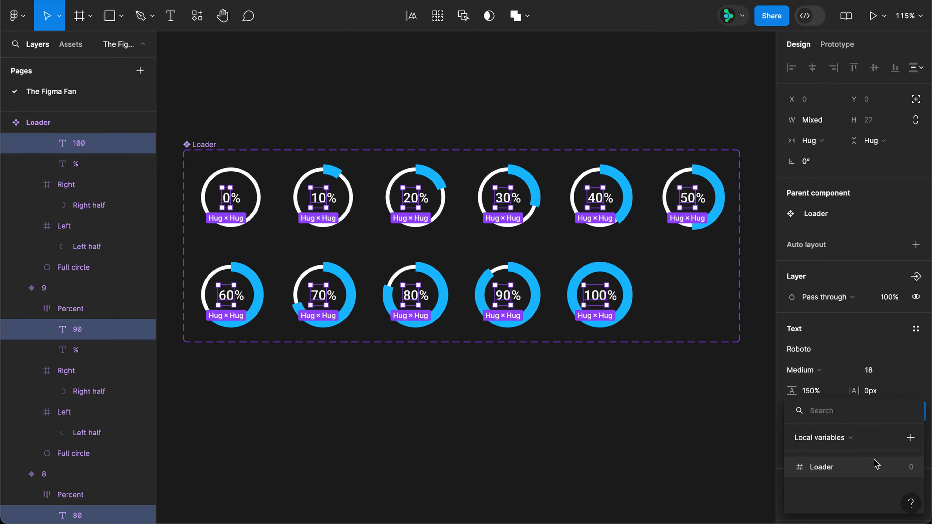
pyautogui.click(865, 473)
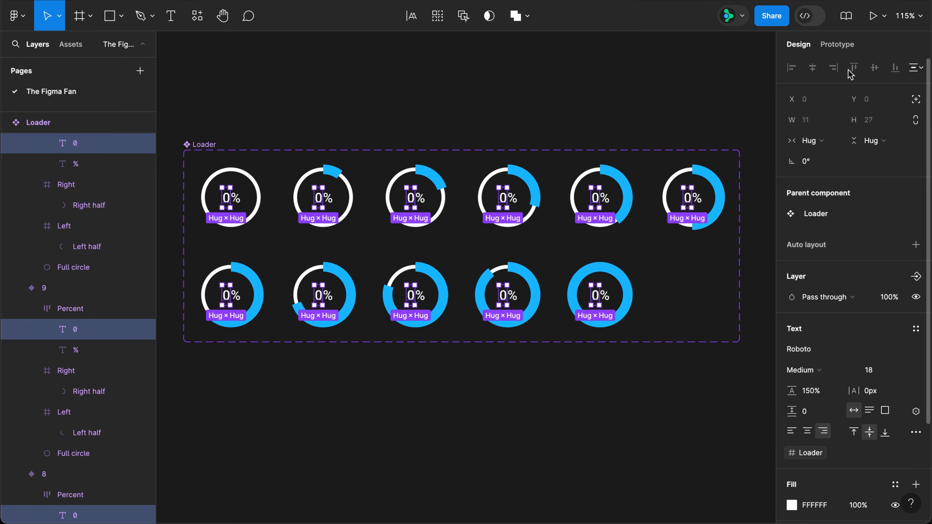
# Step: Switch to prototyping and select the delay connections of variants 0 to 9 of the Loader set together
pyautogui.hotkey('shift', 'e')
pyautogui.click(199, 144)
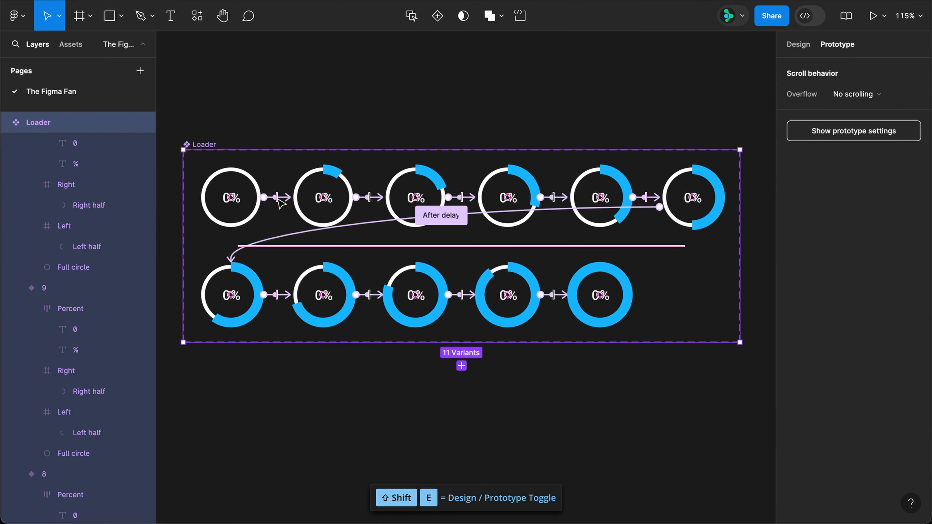
pyautogui.click(278, 198)
pyautogui.keyDown('shift'); pyautogui.click(369, 197); pyautogui.keyUp('shift')
pyautogui.keyDown('shift'); pyautogui.click(459, 198); pyautogui.keyUp('shift')
pyautogui.keyDown('shift'); pyautogui.click(551, 198); pyautogui.keyUp('shift')
pyautogui.keyDown('shift'); pyautogui.click(644, 197); pyautogui.keyUp('shift')
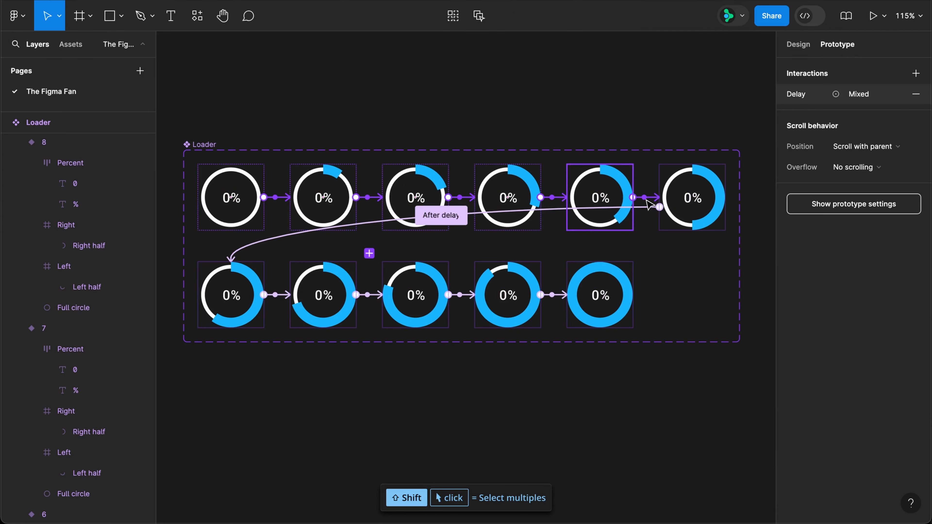
pyautogui.keyDown('shift'); pyautogui.click(623, 208); pyautogui.keyUp('shift')
pyautogui.keyDown('shift'); pyautogui.click(367, 294); pyautogui.keyUp('shift')
pyautogui.keyDown('shift'); pyautogui.click(460, 294); pyautogui.keyUp('shift')
pyautogui.keyDown('shift'); pyautogui.click(552, 294); pyautogui.keyUp('shift')
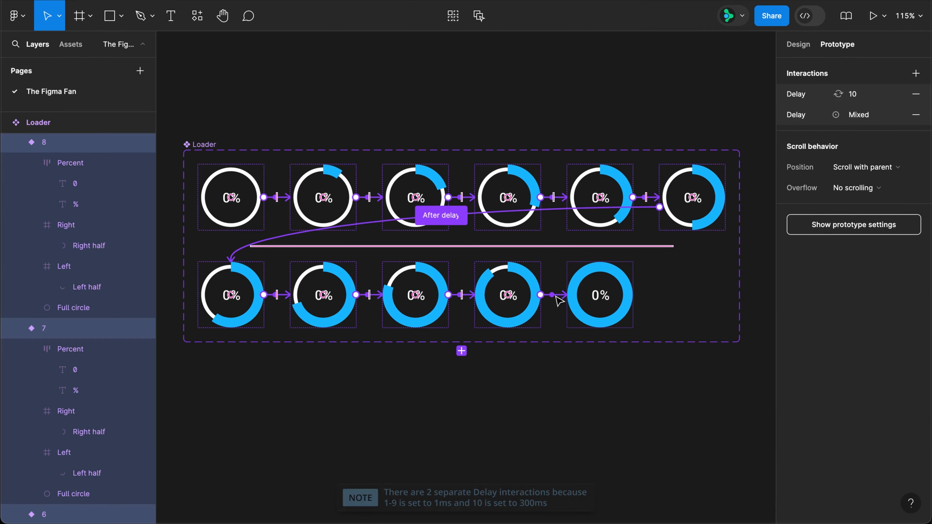
# Step: Add a Set variable action to the selected 300 ms delay interaction, setting Loader to Loader + 10
pyautogui.click(812, 97)
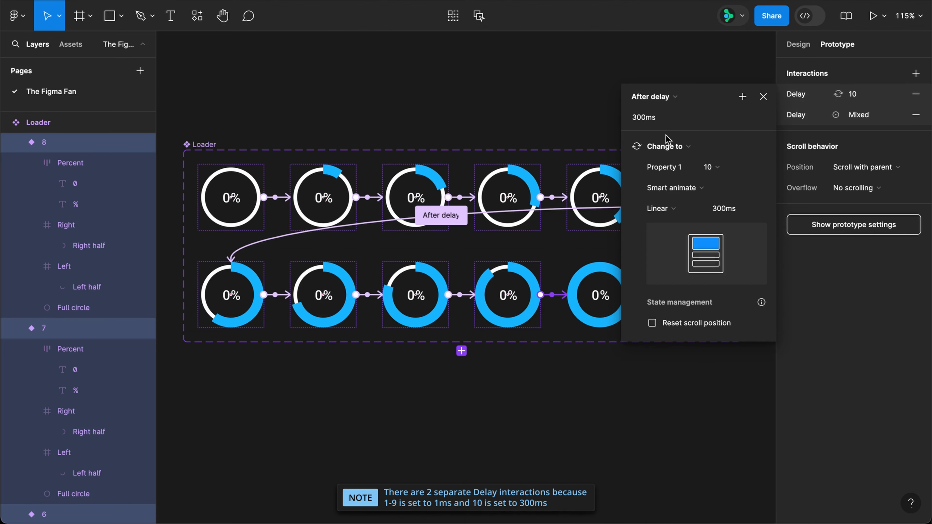
pyautogui.click(623, 147)
pyautogui.click(741, 96)
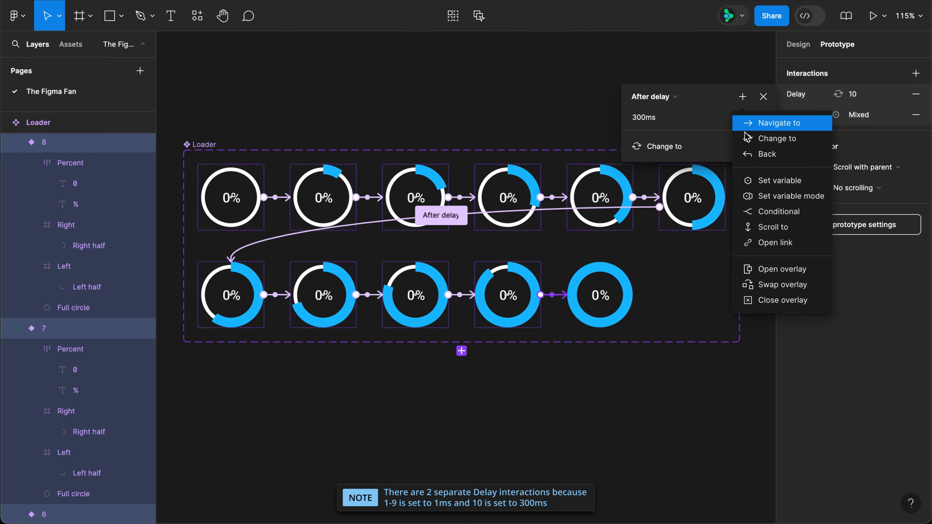
pyautogui.click(761, 182)
pyautogui.click(710, 247)
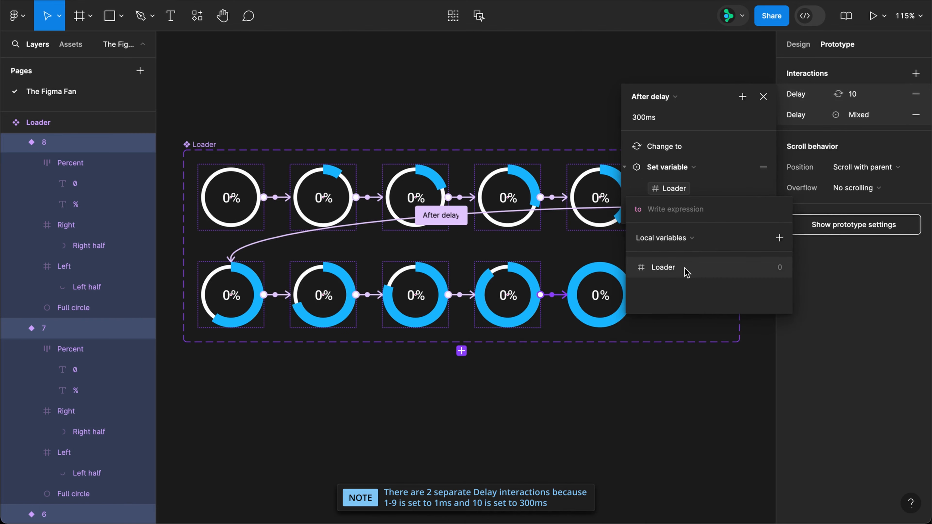
pyautogui.click(701, 262)
pyautogui.write('+ 10')
pyautogui.press('Return')
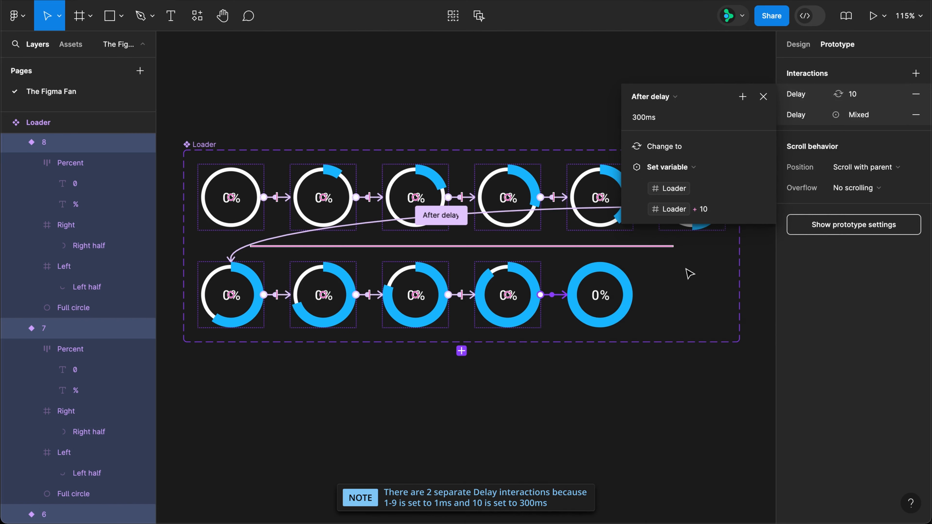
# Step: Add a Set variable action to the selected 1 ms delay interactions, setting Loader to Loader + 10
pyautogui.click(830, 115)
pyautogui.click(742, 97)
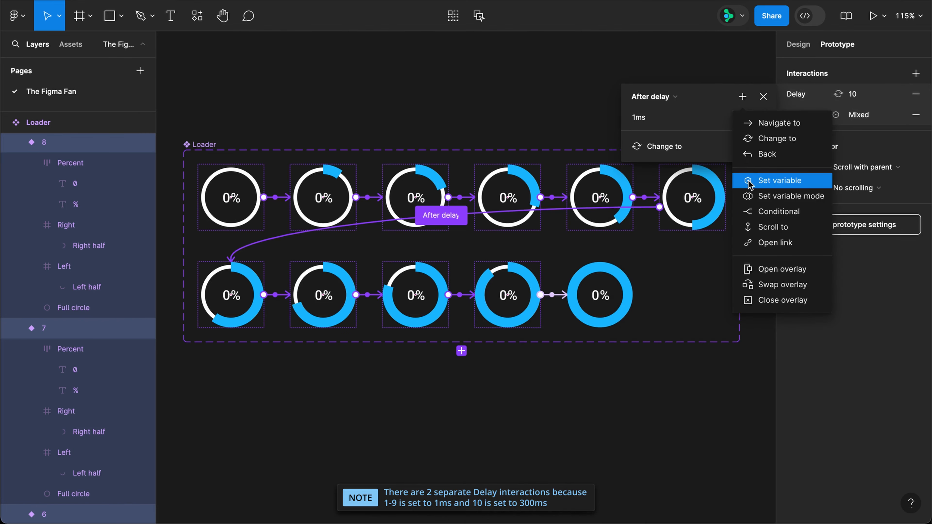
pyautogui.click(748, 181)
pyautogui.click(640, 246)
pyautogui.click(639, 271)
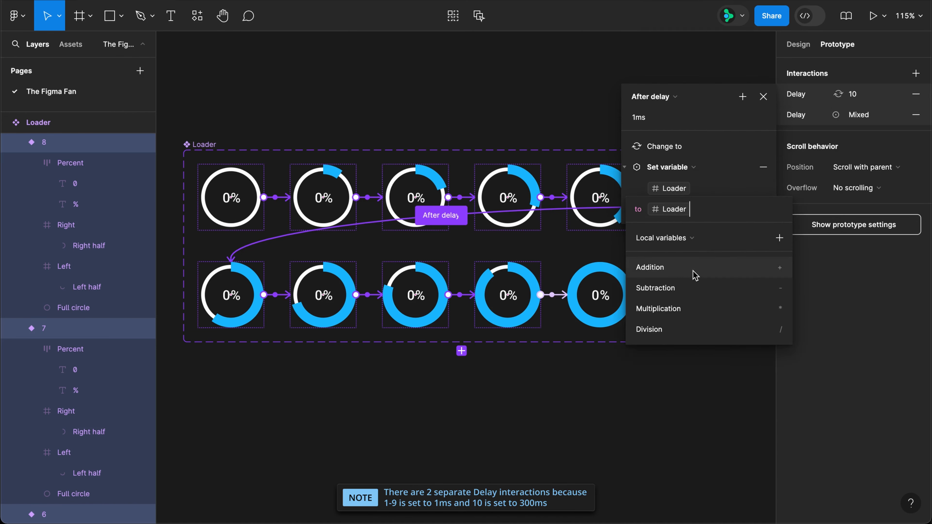
pyautogui.click(695, 275)
pyautogui.write('10')
pyautogui.press('Return')
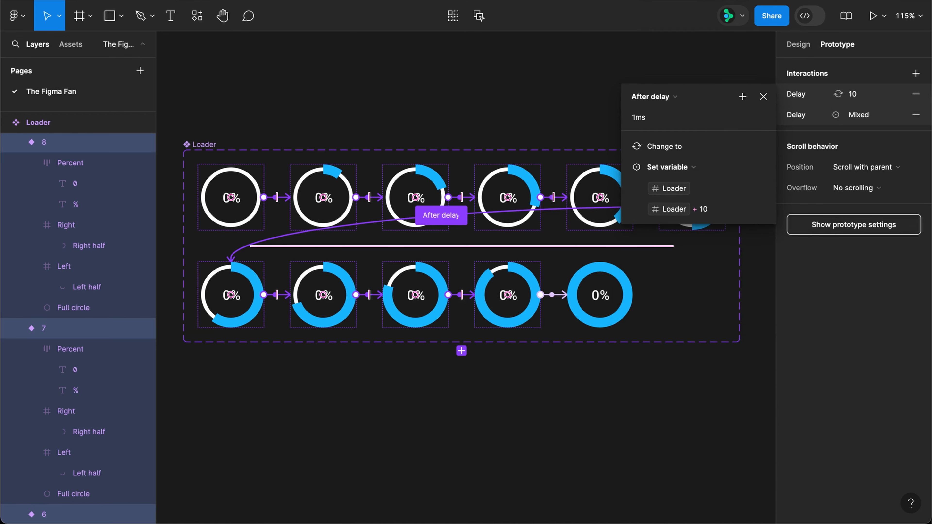